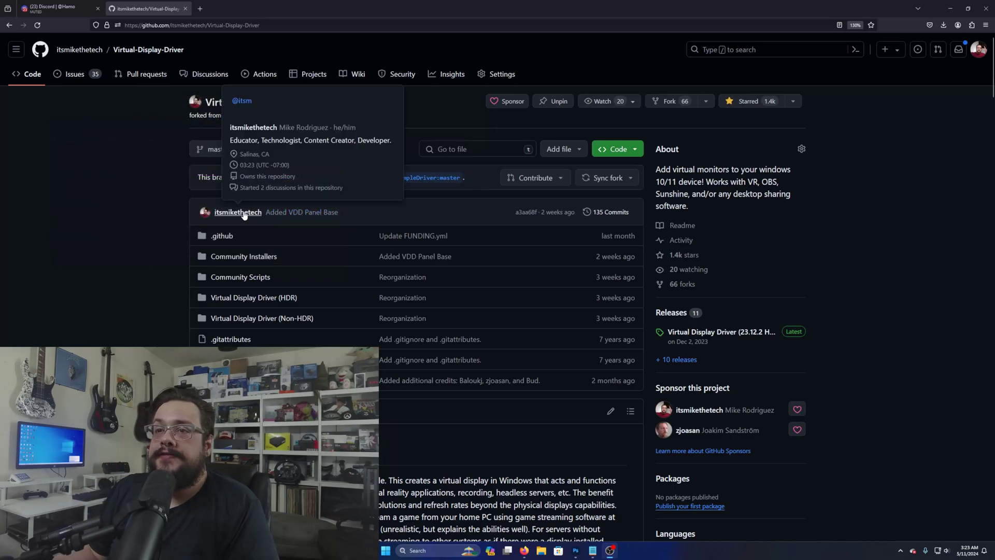
Scroll the Virtual-Display-Driver README to its Download links, including Windows 11 22H2+ (HDR).
scroll(246, 215, down, 5)
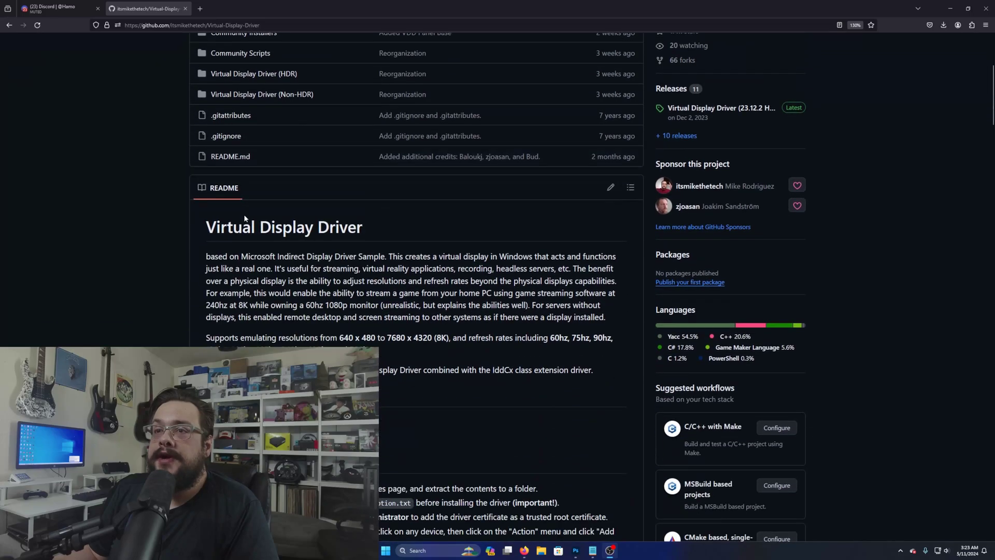
scroll(245, 217, down, 5)
scroll(254, 220, up, 10)
scroll(255, 221, up, 2)
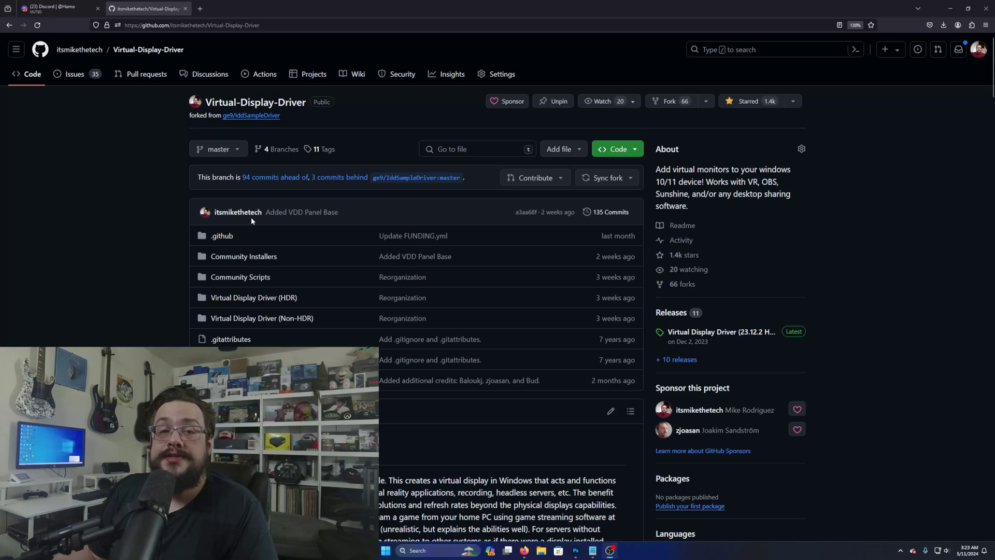
scroll(251, 216, down, 2)
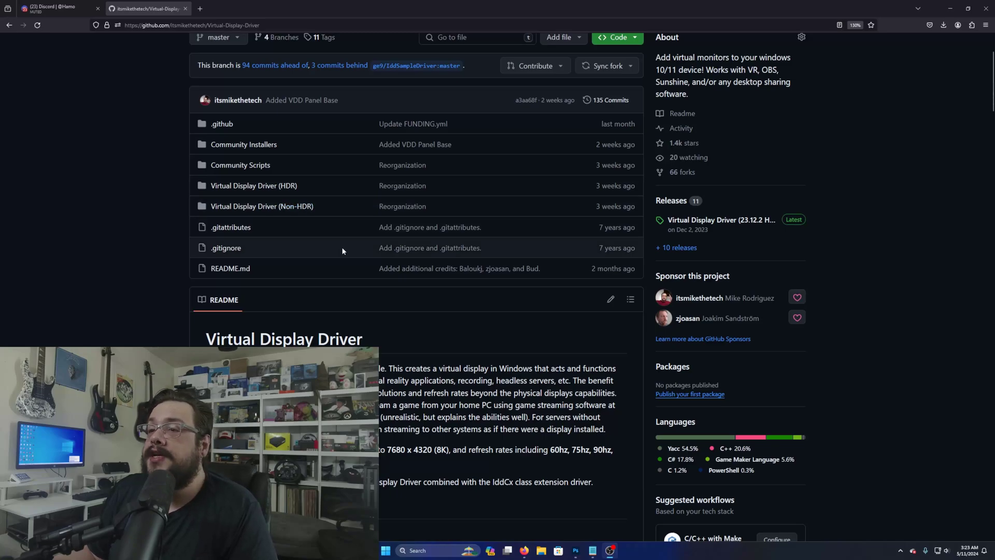
scroll(340, 240, down, 5)
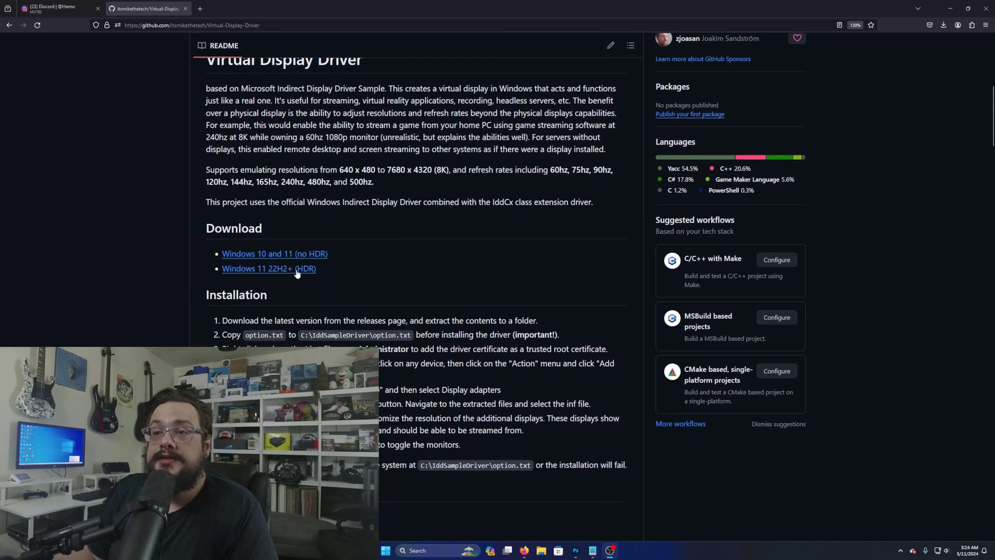
Open the Windows 11 HDR release and select IddSampleDriver inside the zip's VDD HDR 23.12.2 folder.
click(258, 271)
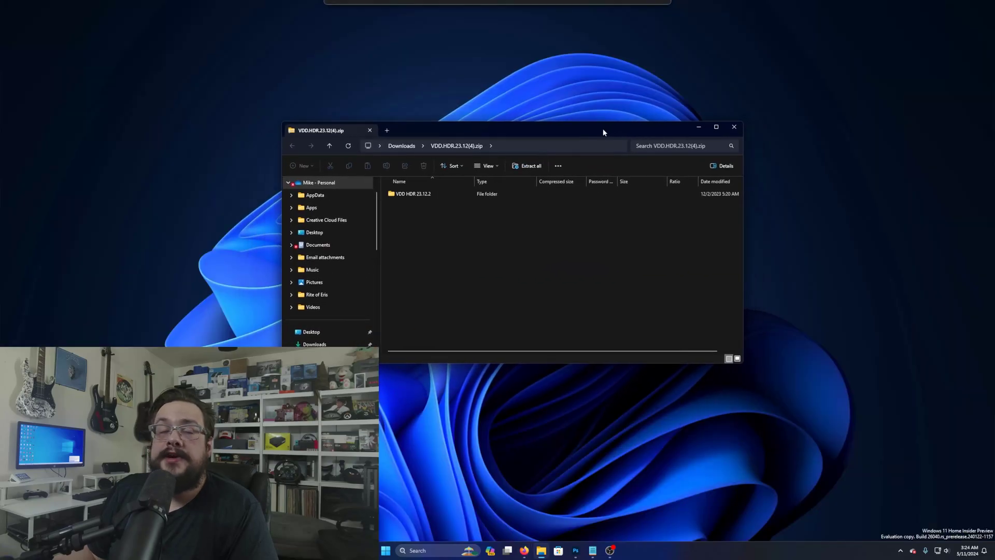
double_click(413, 194)
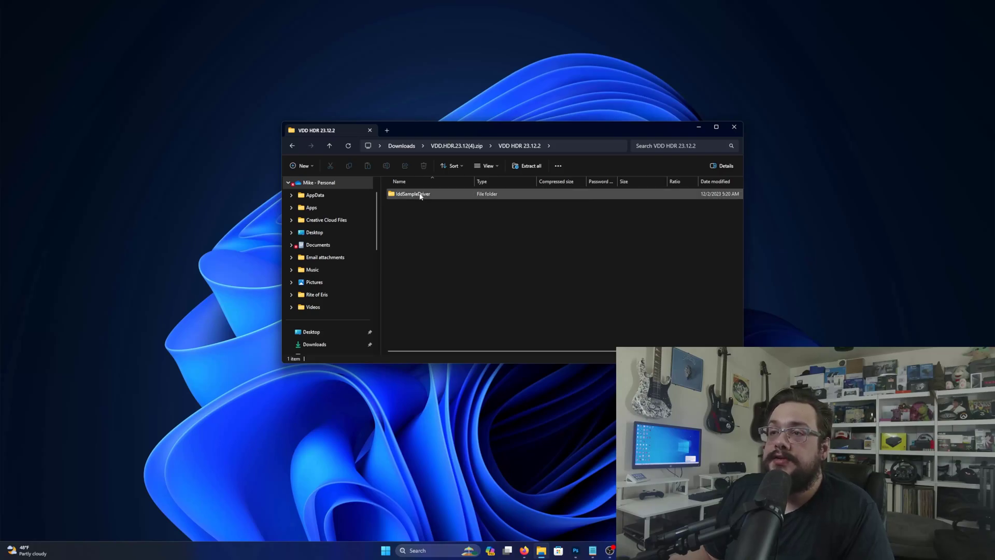
drag(418, 134, 257, 85)
scroll(221, 181, down, 3)
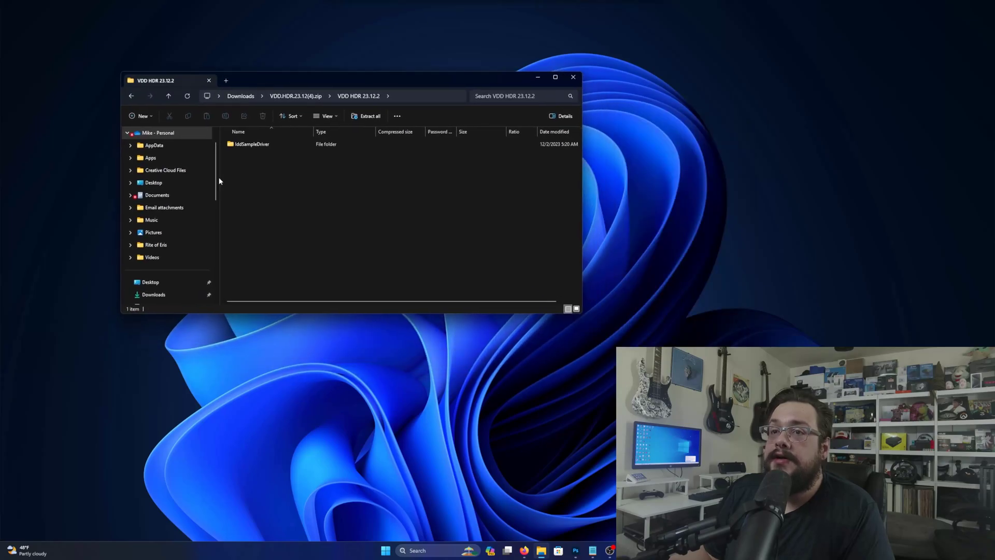
click(254, 149)
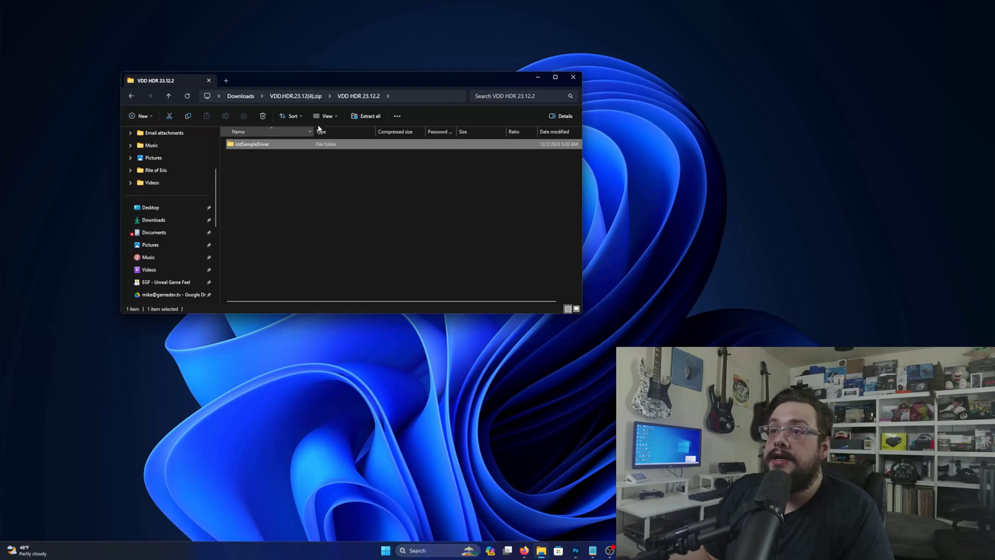
Copy the IddSampleDriver folder to the root of 1TB SSD (C:) and open it.
right_click(268, 151)
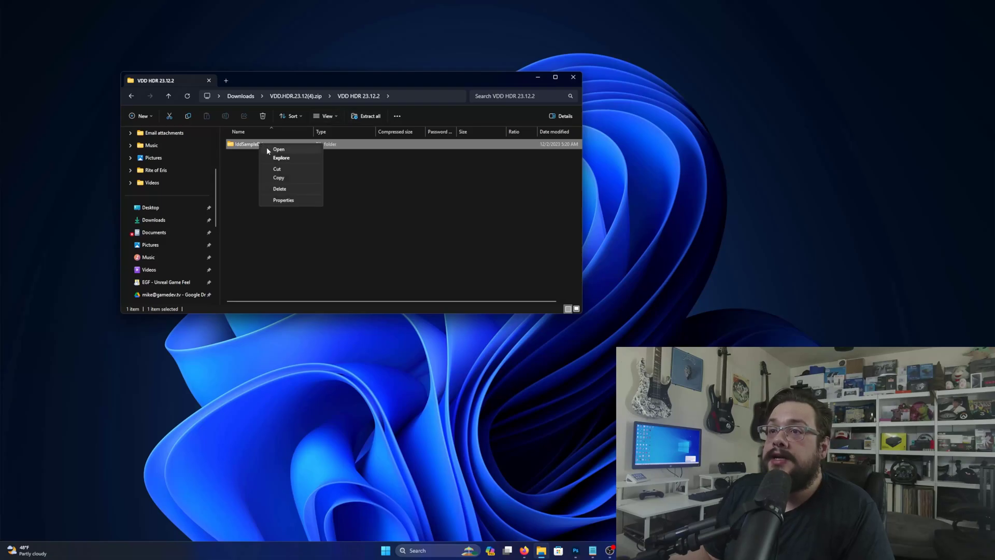
click(279, 178)
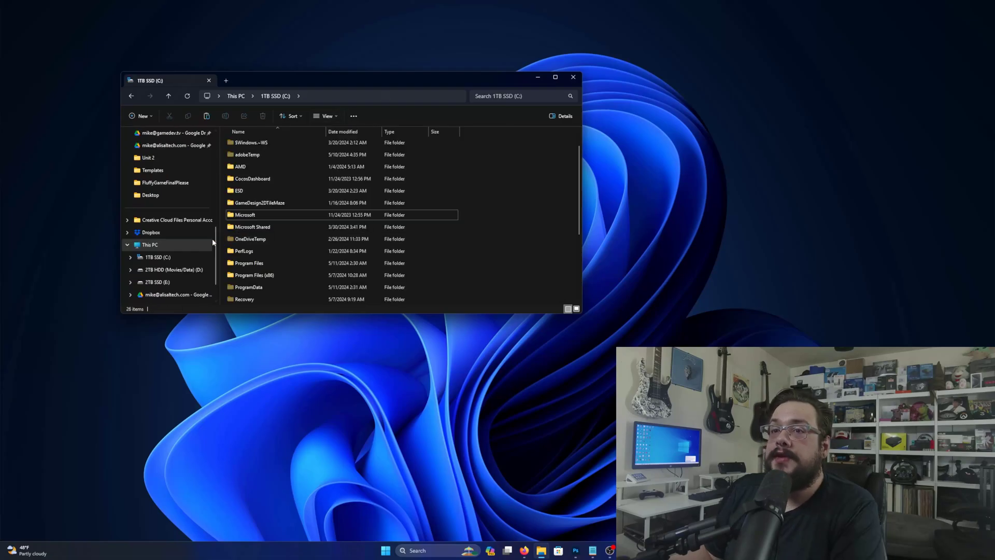
click(159, 241)
double_click(262, 159)
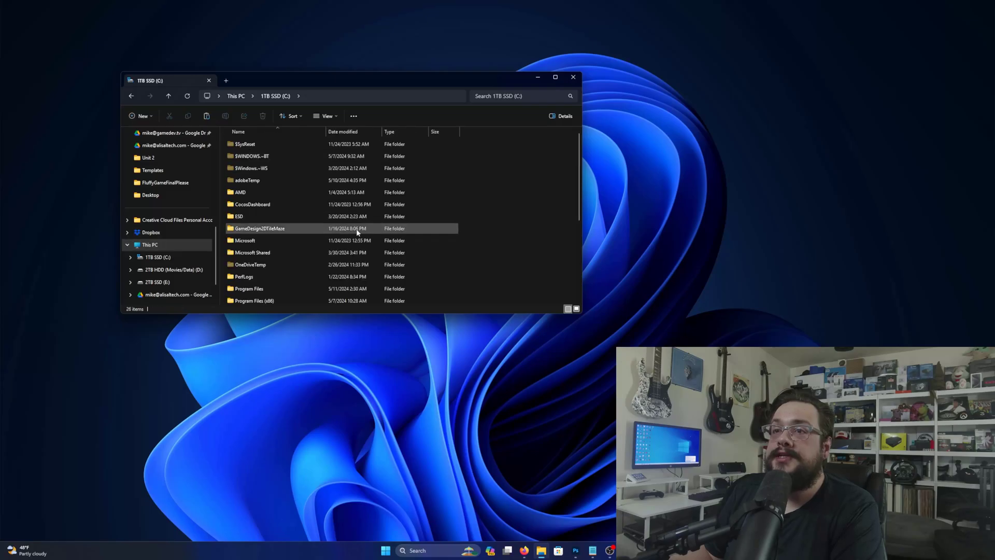
right_click(478, 204)
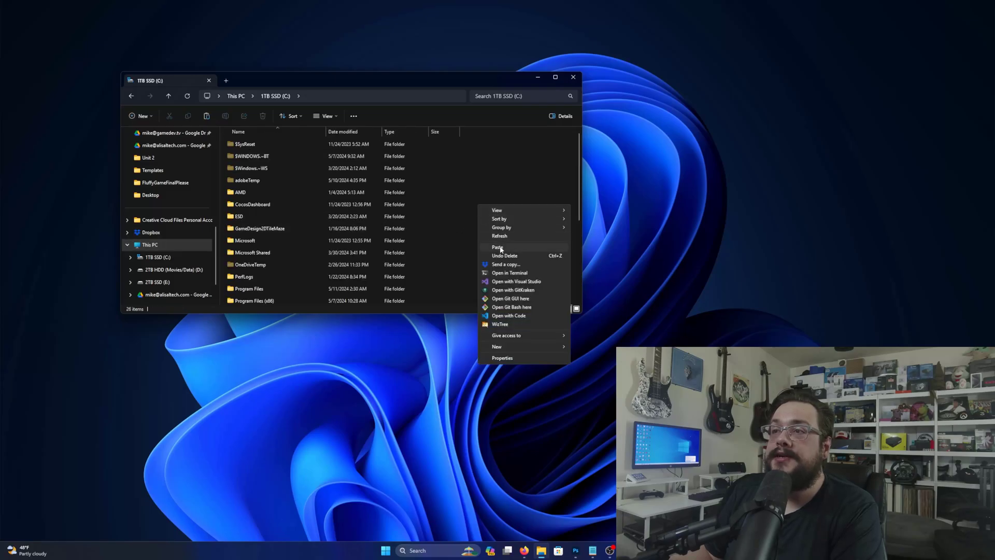
click(500, 246)
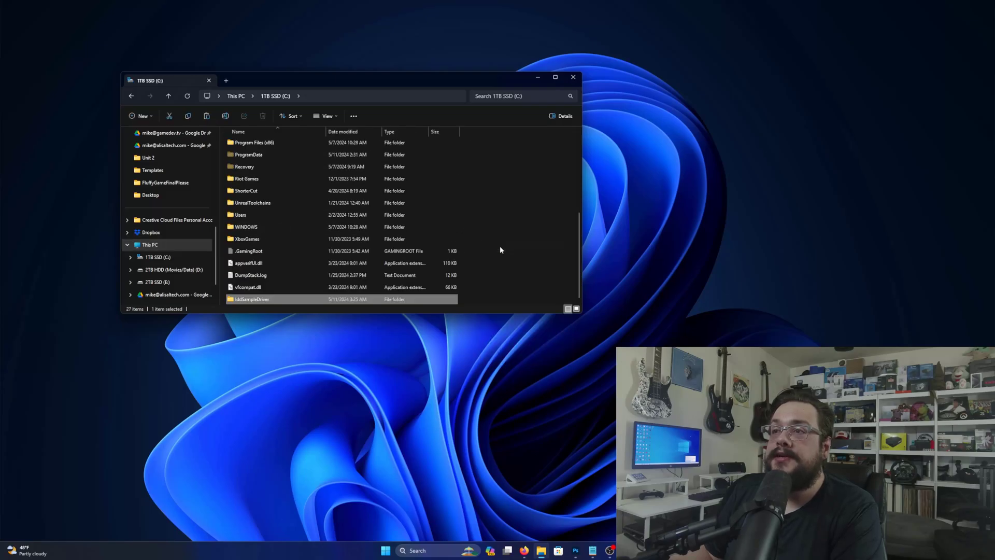
double_click(260, 300)
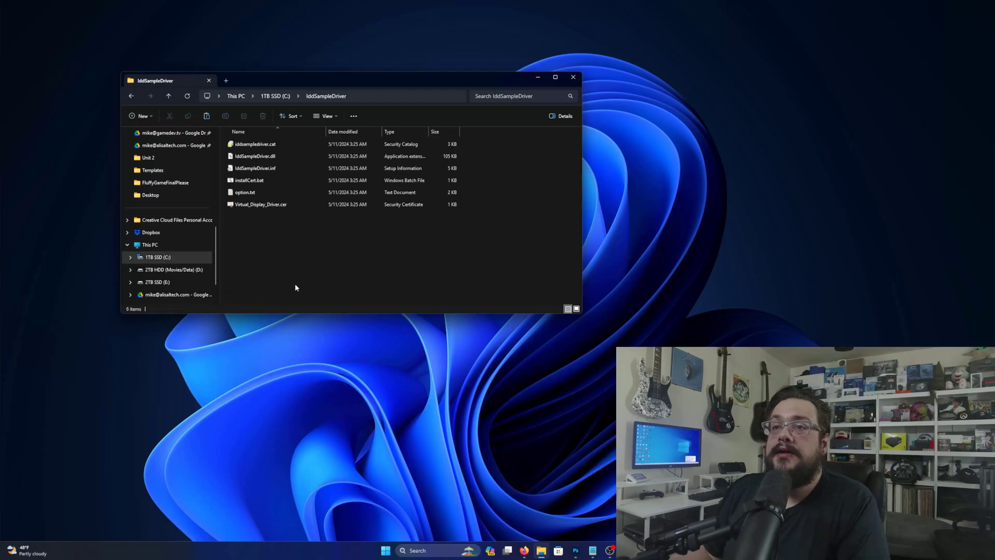
Open option.txt and change the 1280, 800 line's refresh rate from 60 to 120.
double_click(256, 192)
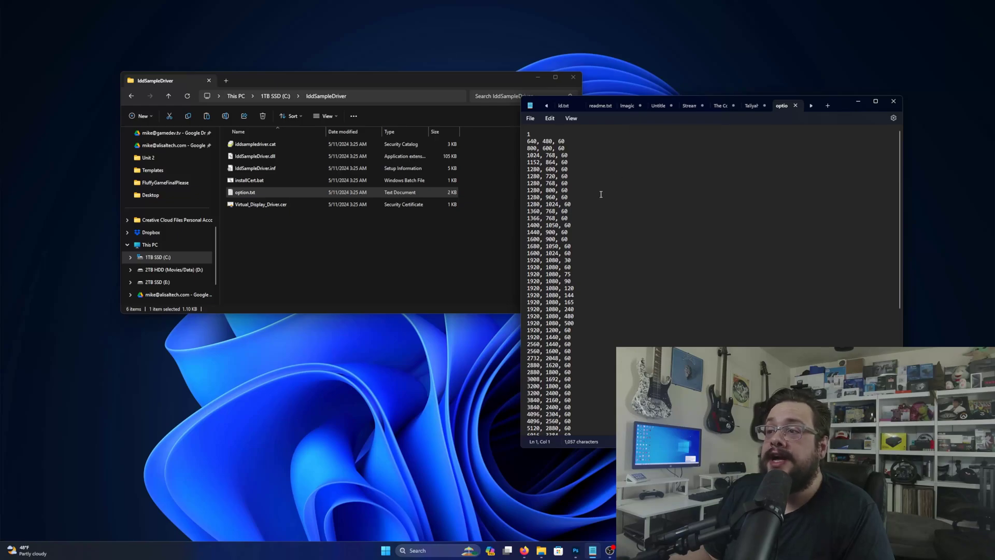
scroll(596, 207, down, 4)
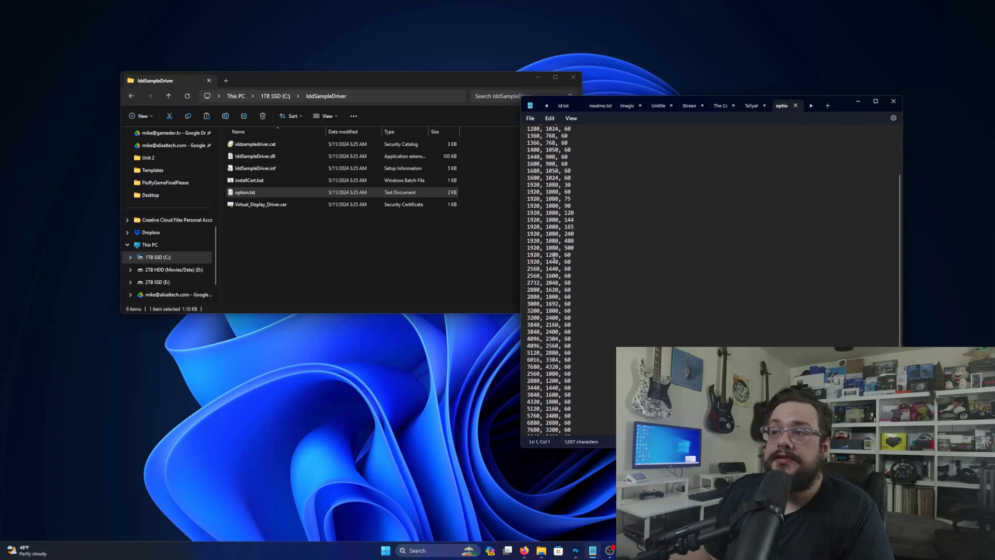
scroll(554, 292, up, 4)
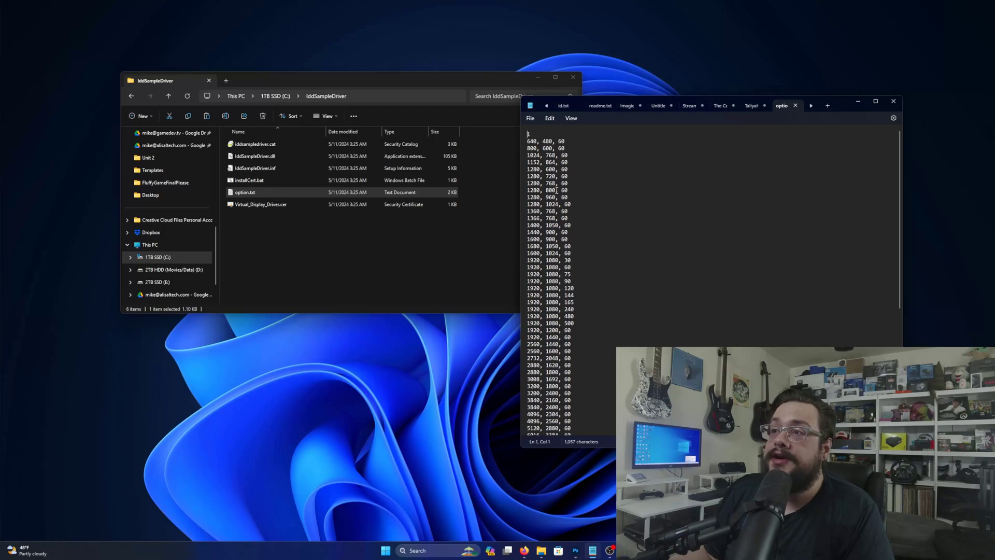
click(566, 191)
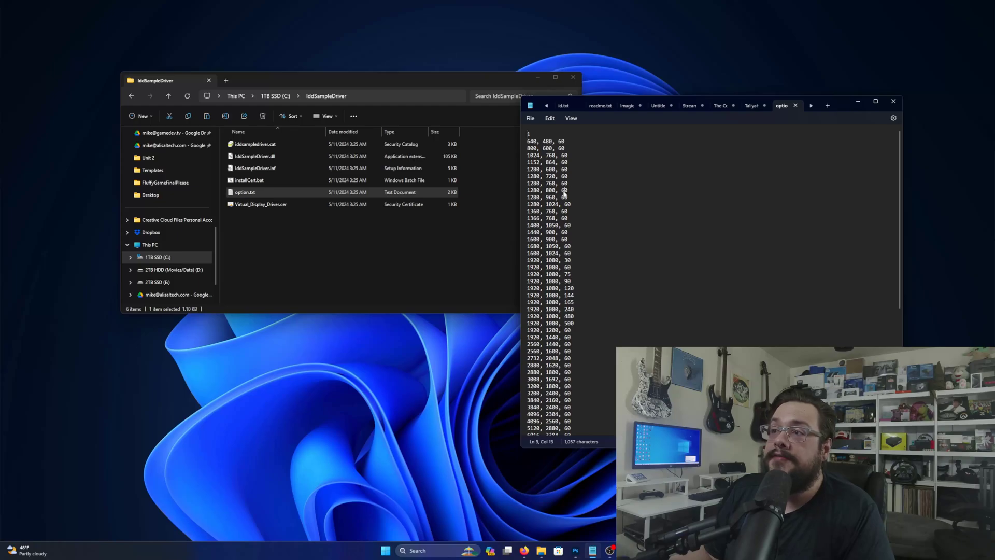
double_click(565, 191)
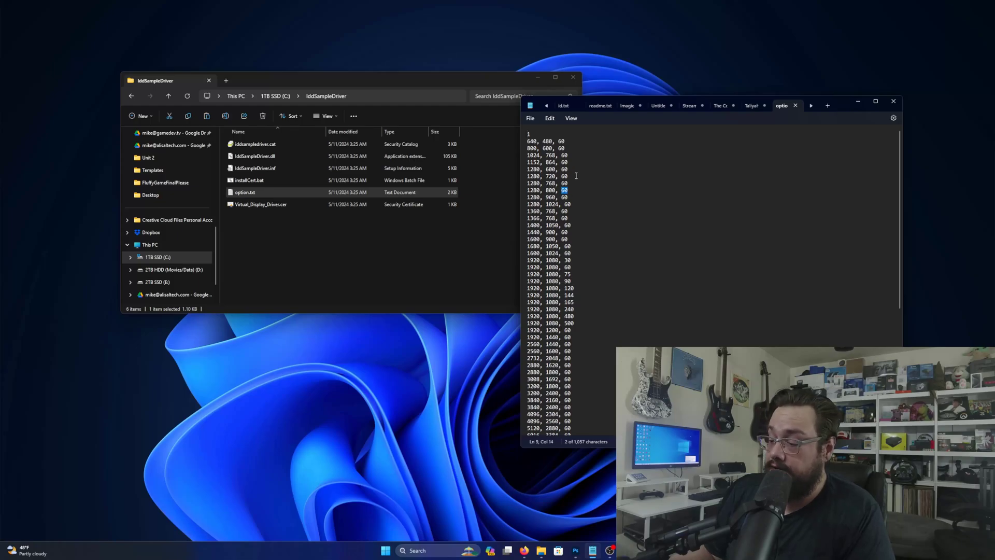
text(120)
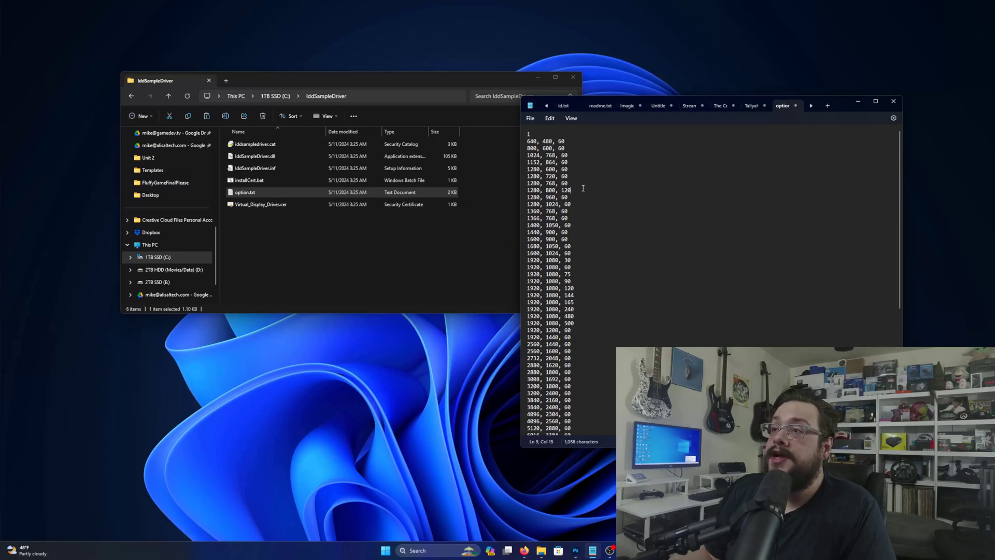
Duplicate the 1280, 800, 120 line onto line 10 and restore line 9 to 60.
triple_click(571, 191)
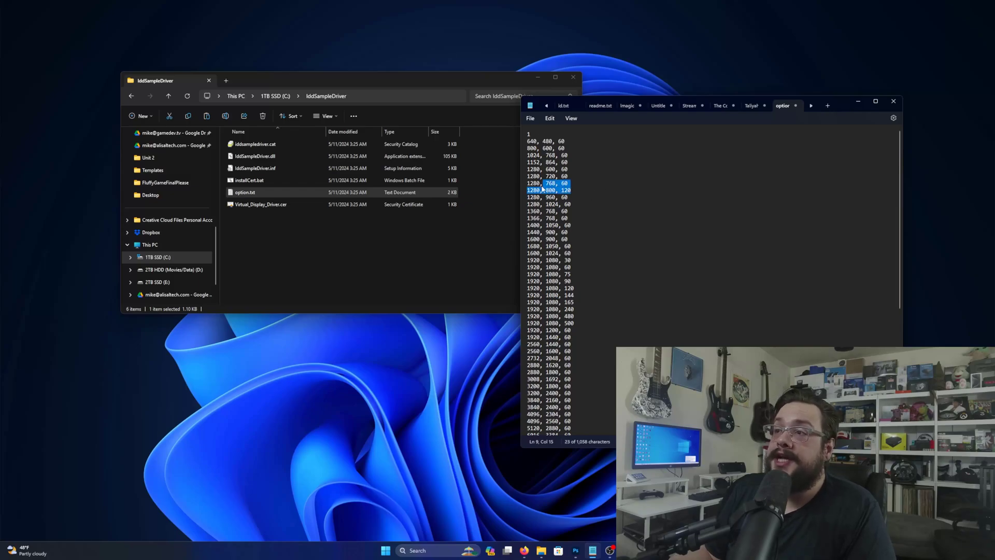
key(ctrl+c)
key(End)
key(Return)
key(ctrl+v)
click(580, 191)
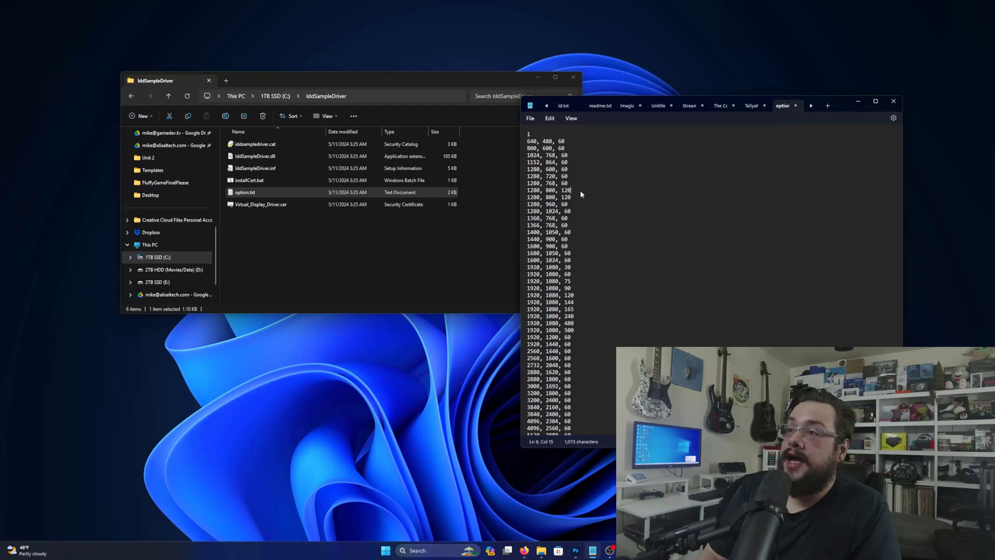
key(BackSpace)
key(BackSpace)
key(BackSpace)
text(60)
click(603, 197)
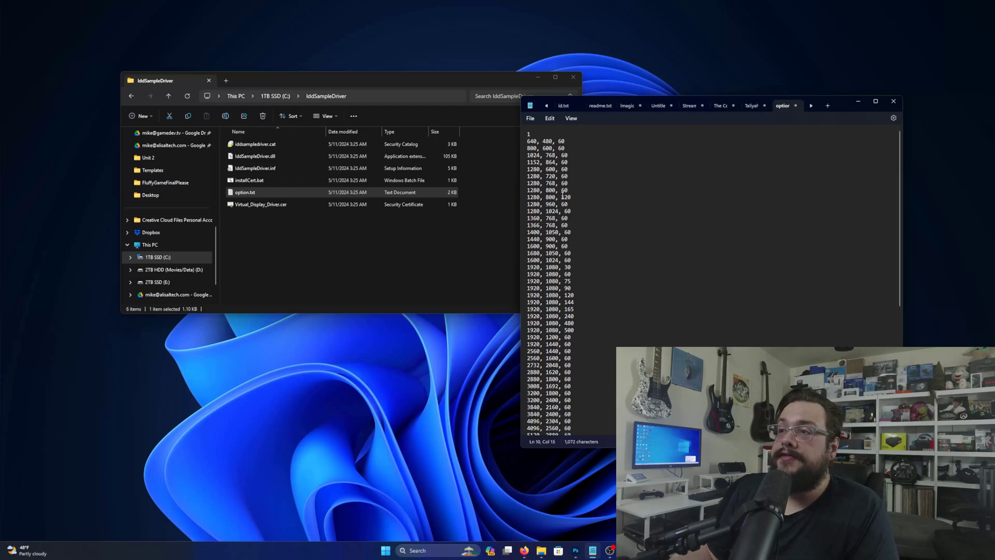
Set the count on the first line of option.txt to 1.
click(534, 133)
key(BackSpace)
text(2)
key(BackSpace)
text(1)
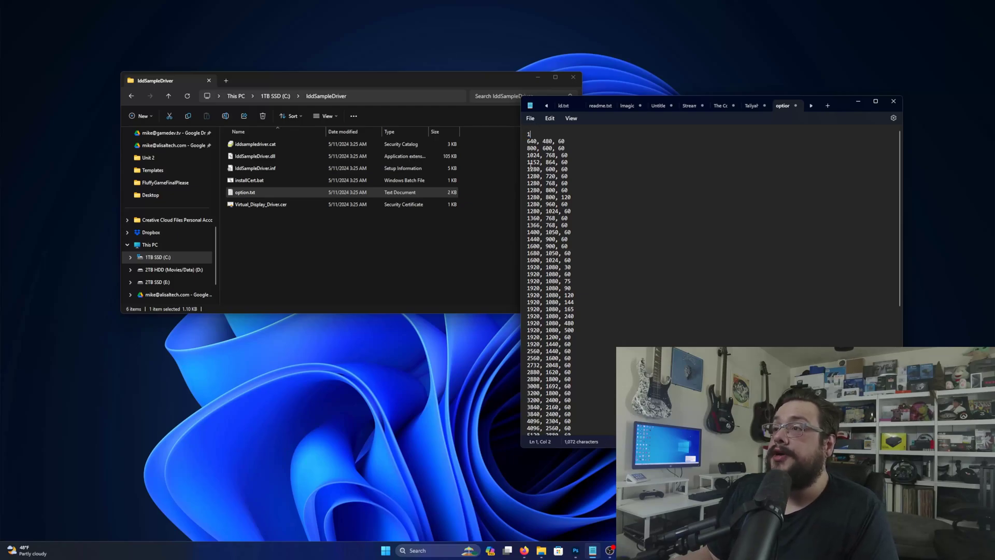
Save option.txt and minimize Notepad.
click(531, 118)
click(554, 169)
click(859, 101)
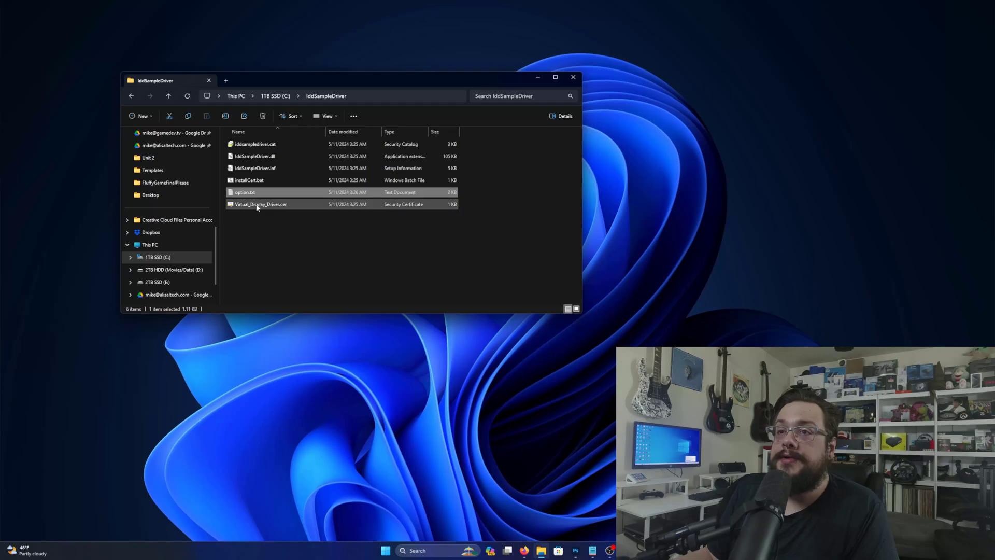
Run installCert.bat as administrator, allow it past the security warning, and close its console.
right_click(247, 180)
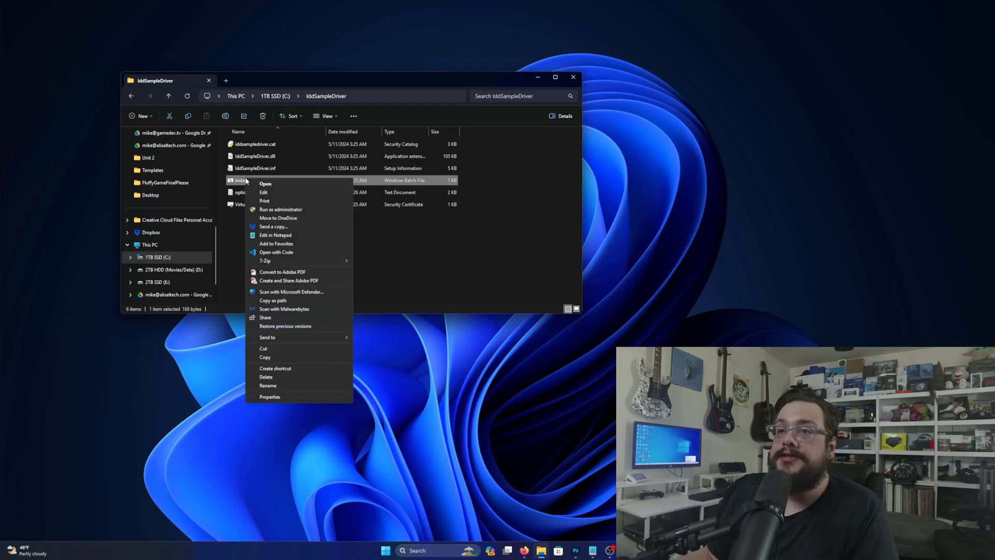
click(278, 209)
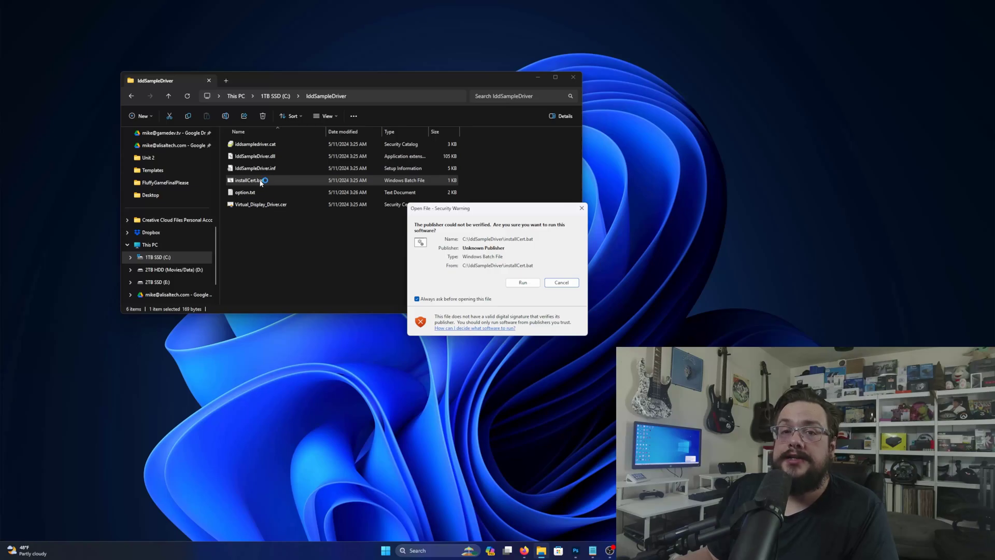
click(531, 284)
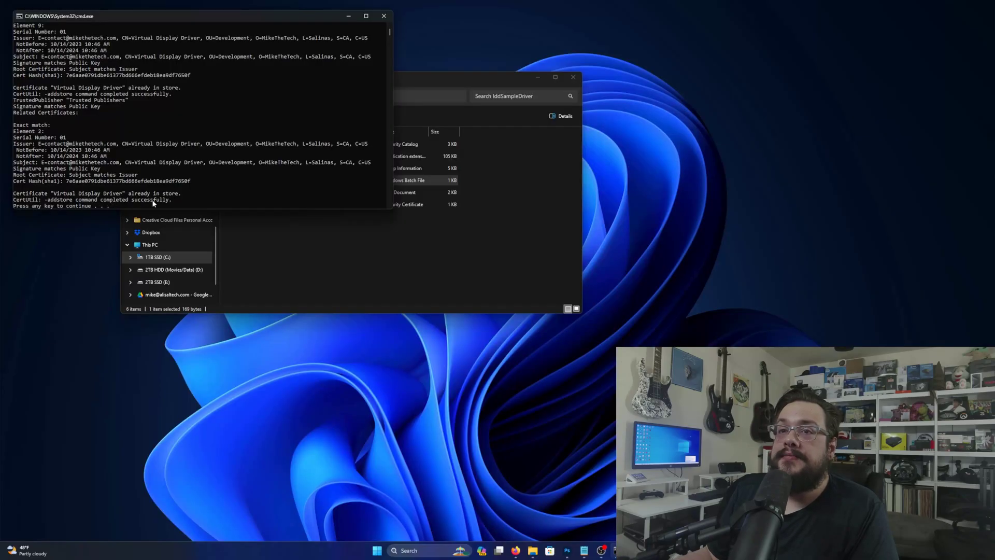
click(152, 200)
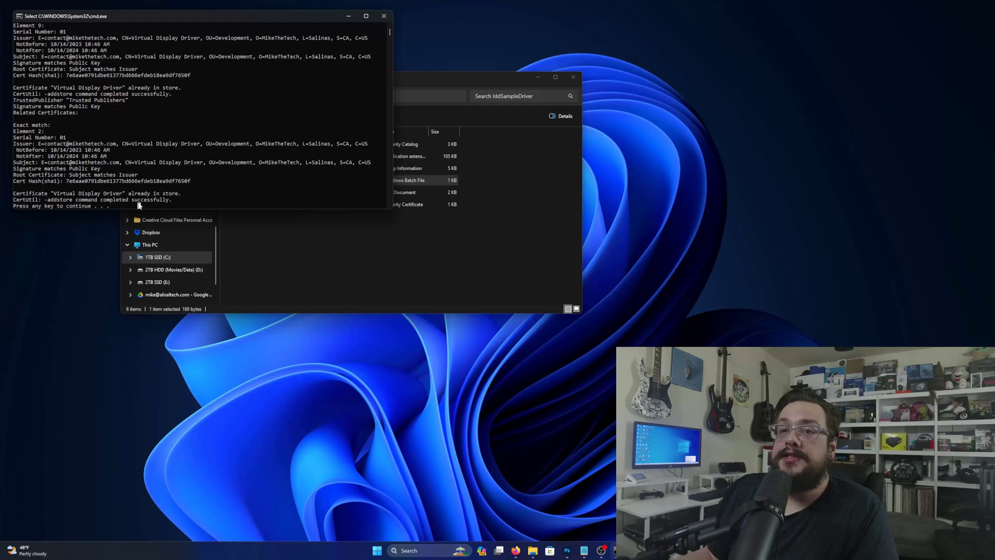
key(Return)
key(Return)
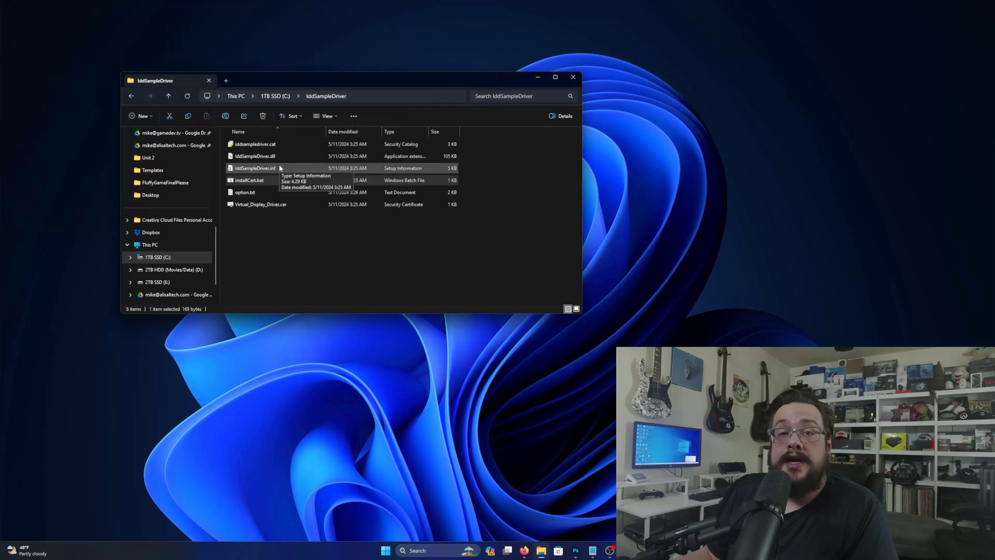
Open Device Manager from the Win+X menu and expand Display adapters.
right_click(384, 553)
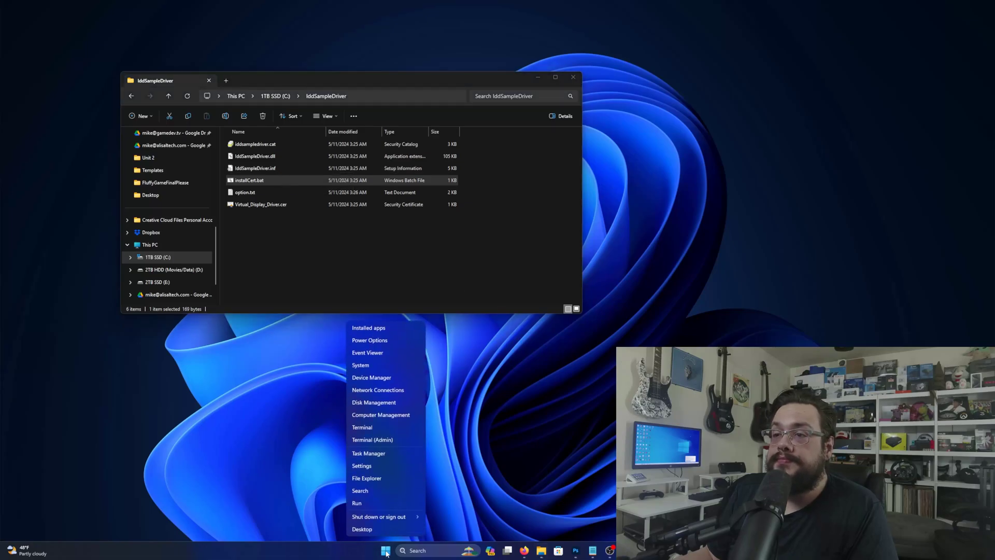
click(378, 378)
double_click(73, 95)
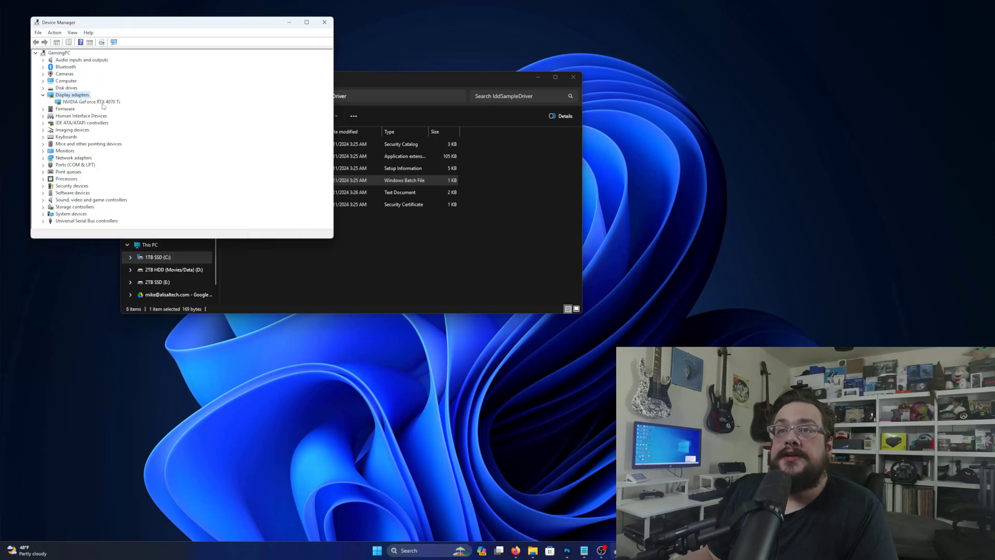
Start the Add legacy hardware wizard, choosing manual selection and Display adapters as the type.
click(55, 33)
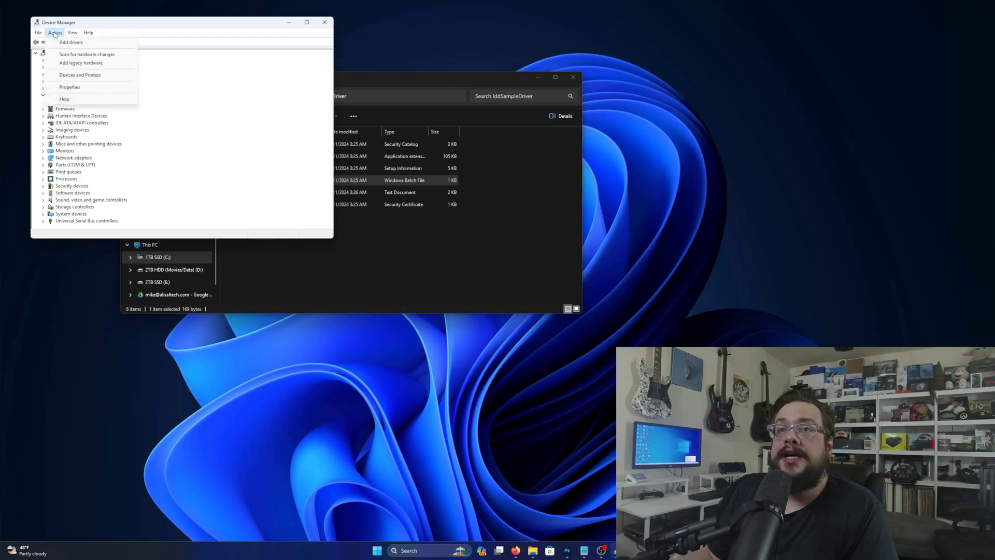
click(77, 63)
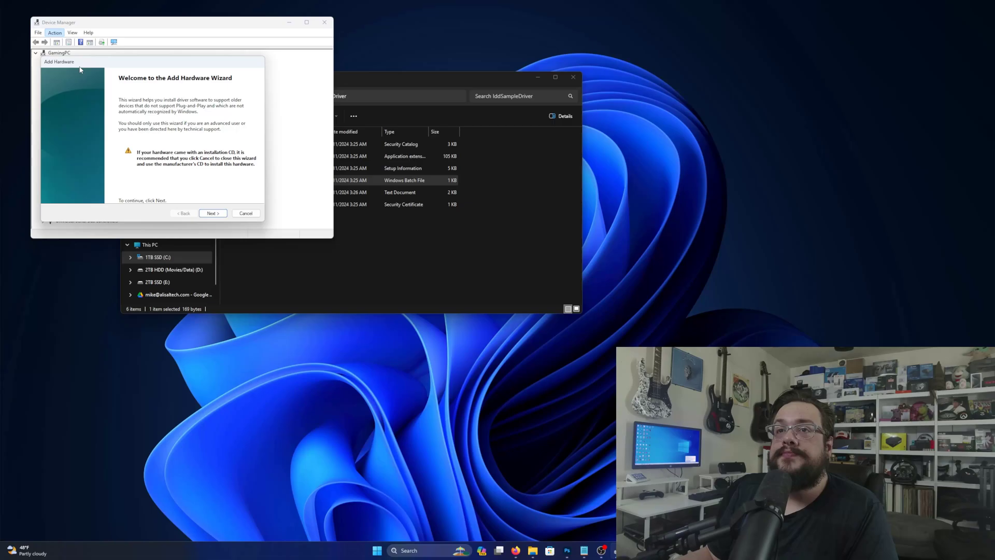
click(218, 214)
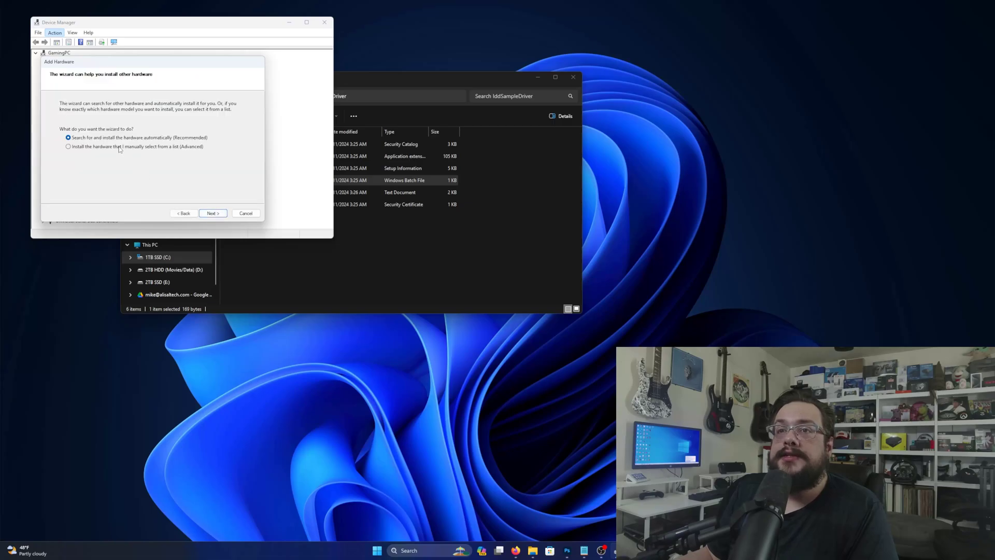
click(119, 148)
click(213, 213)
scroll(114, 165, down, 3)
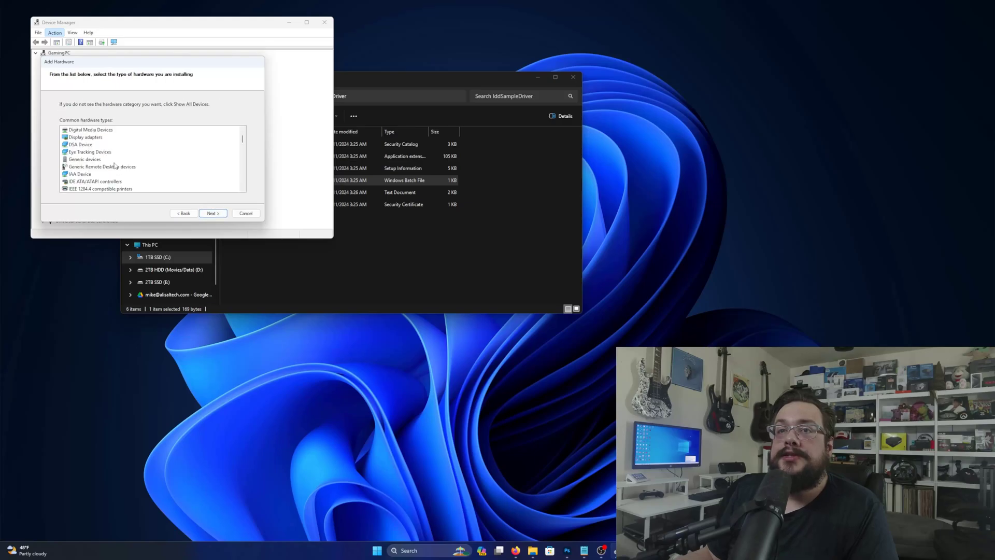
click(93, 137)
click(213, 214)
Use Have Disk to point the wizard at C:\IddSampleDriver\IddSampleDriver.inf.
click(236, 186)
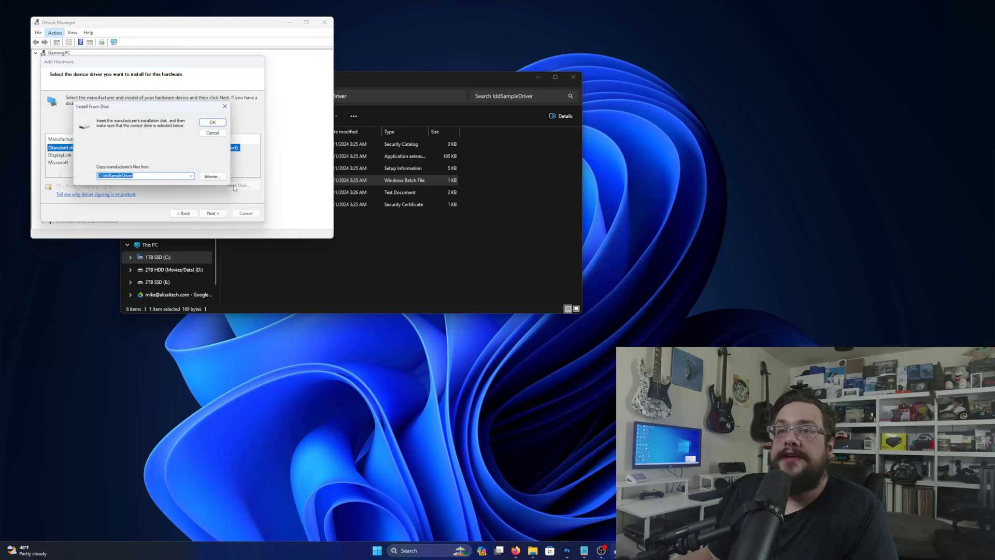
click(214, 177)
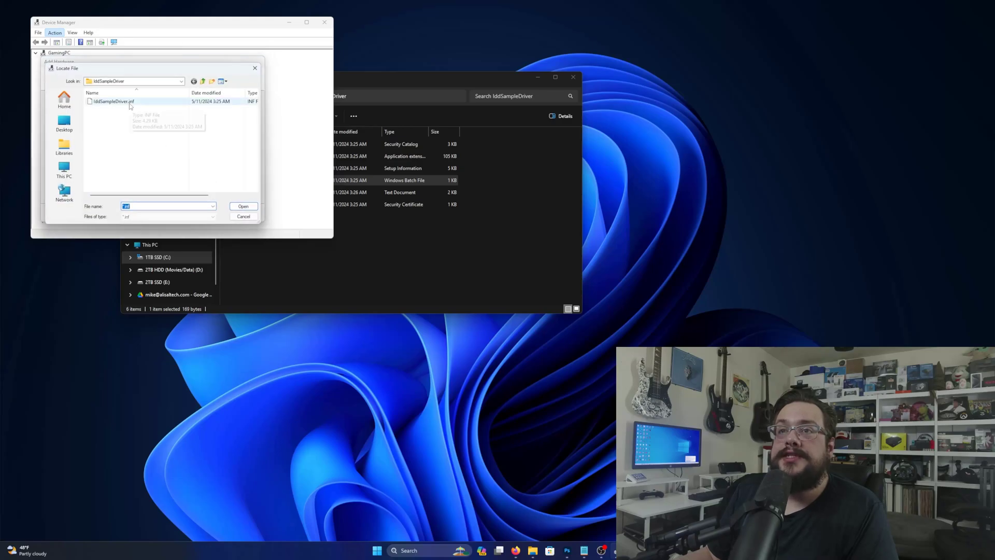
click(181, 81)
click(226, 158)
click(113, 102)
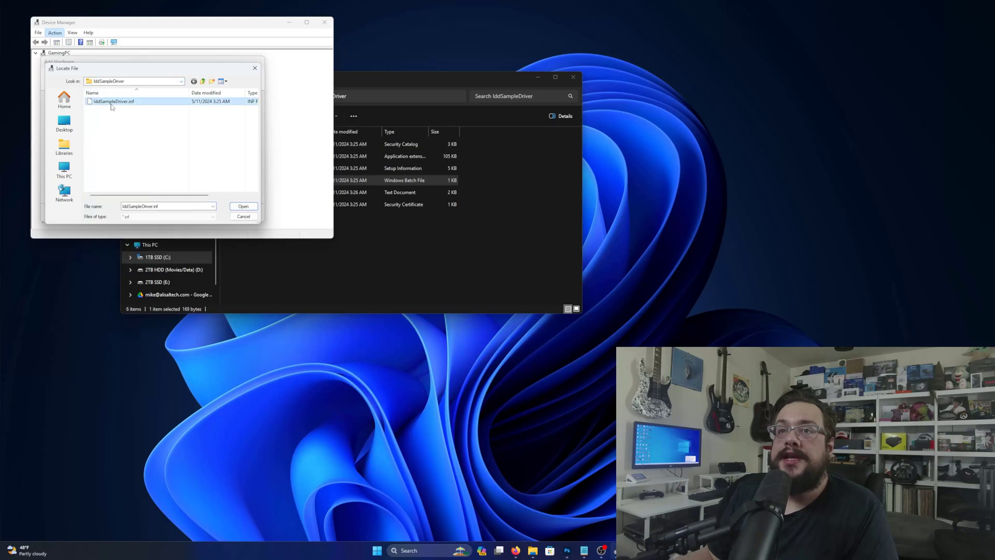
click(243, 206)
click(217, 122)
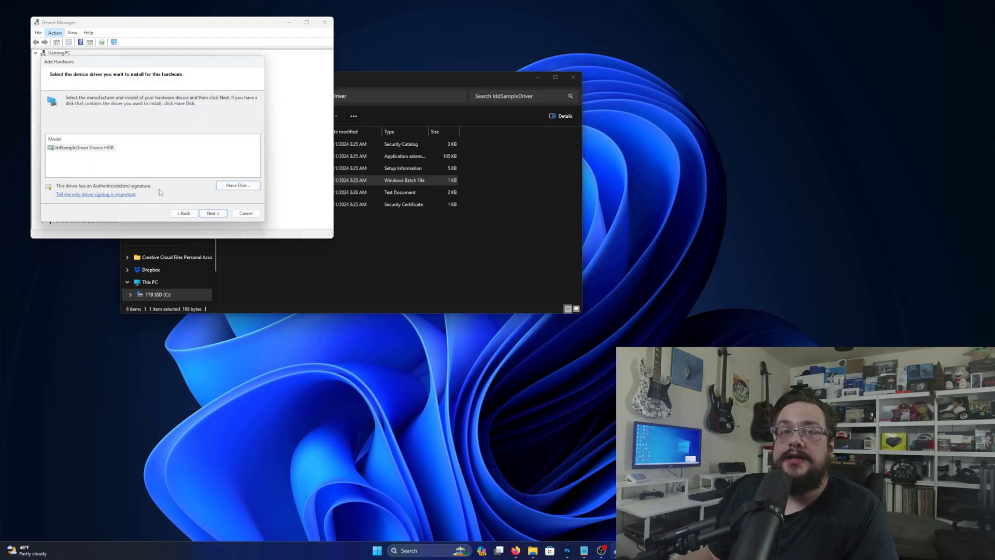
Install IddSampleDriver Device HDR and finish the wizard.
click(217, 213)
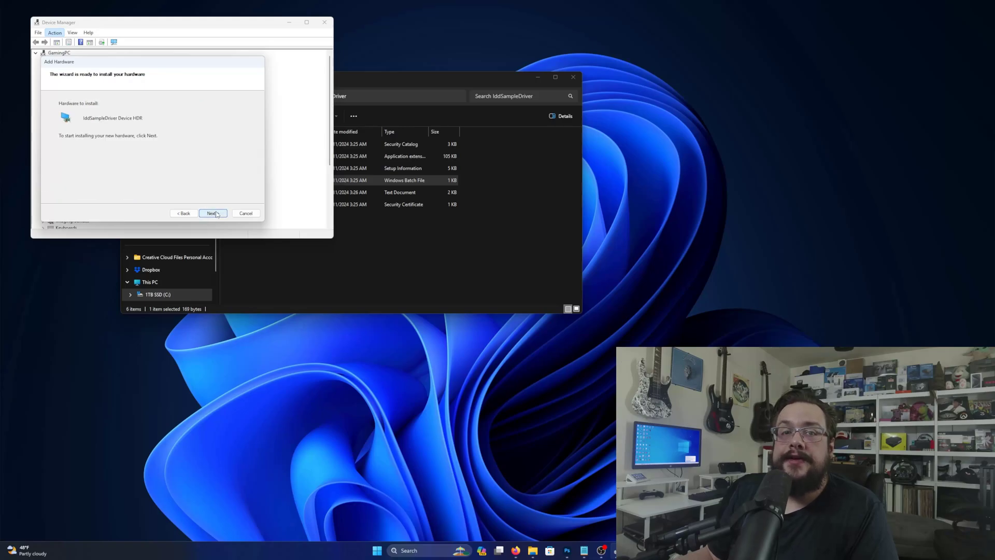
click(216, 213)
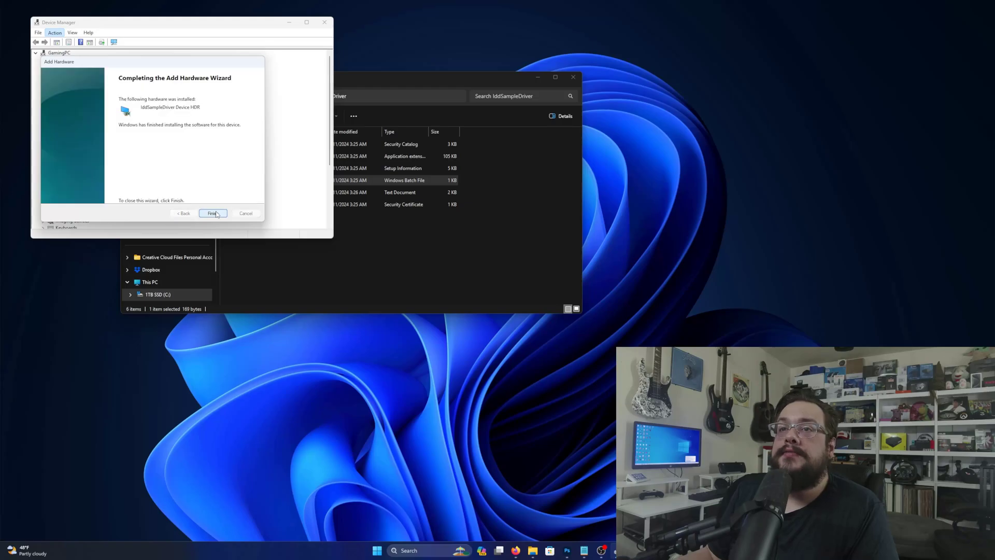
click(218, 213)
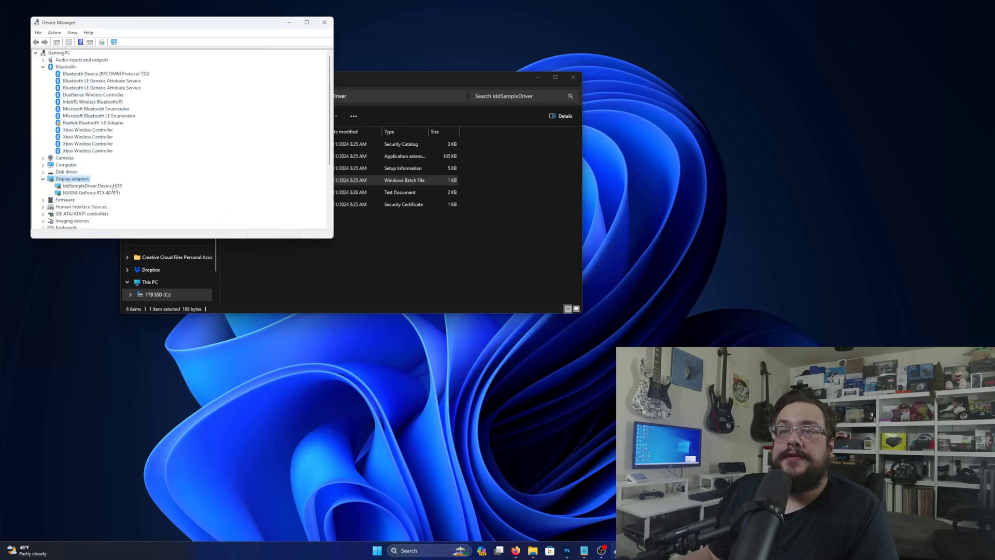
Close Device Manager and the driver folder, then open Display settings from the desktop.
click(324, 22)
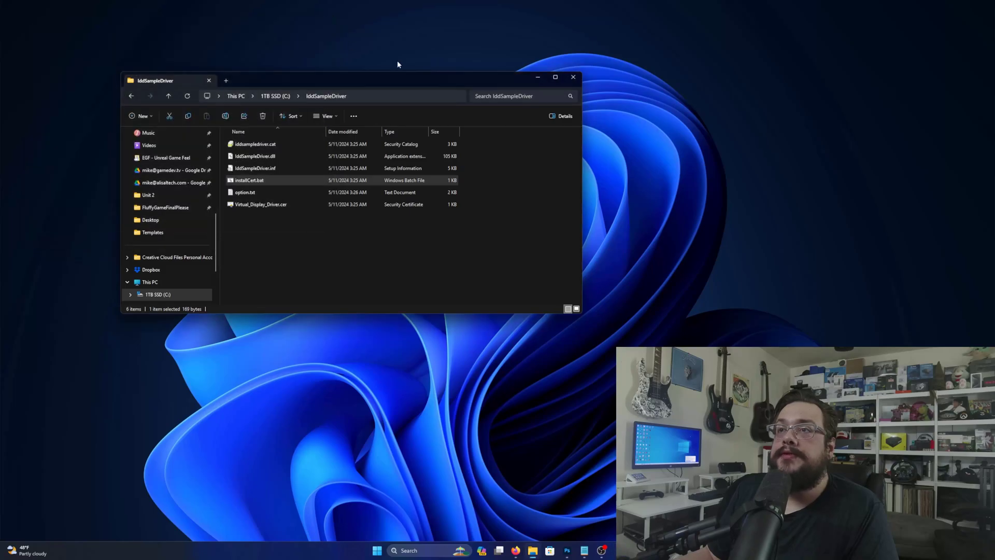
click(573, 78)
right_click(261, 175)
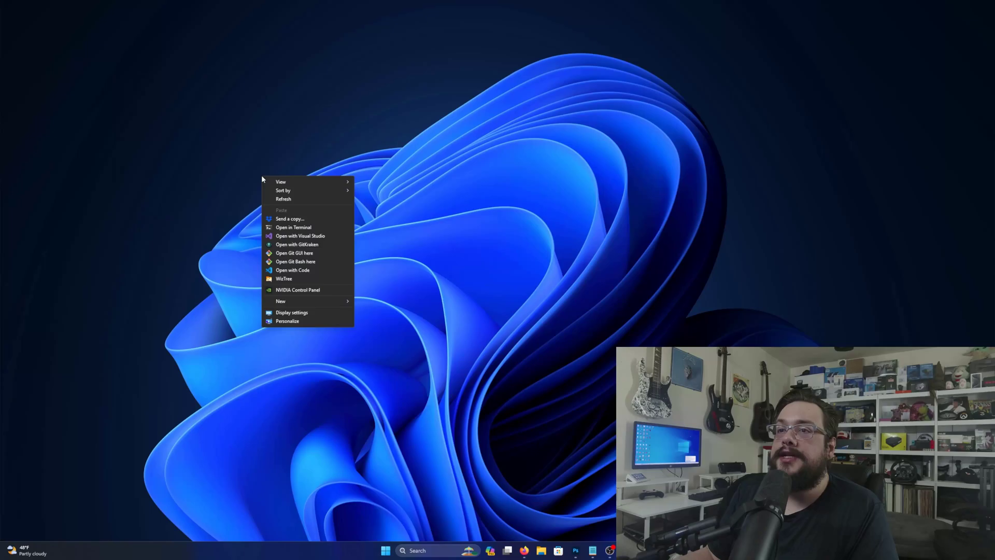
click(299, 313)
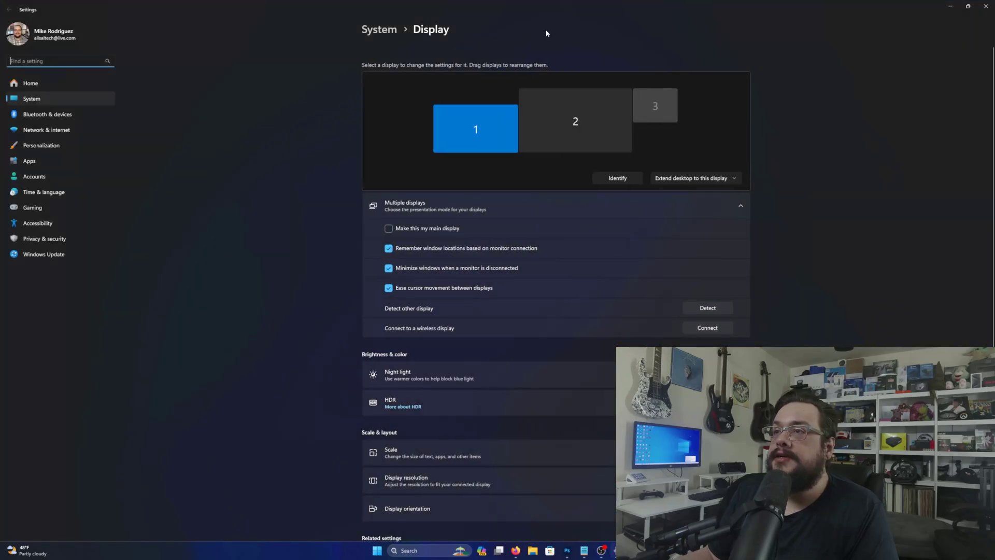
Set display 3 to 'Extend desktop to this display'.
click(654, 119)
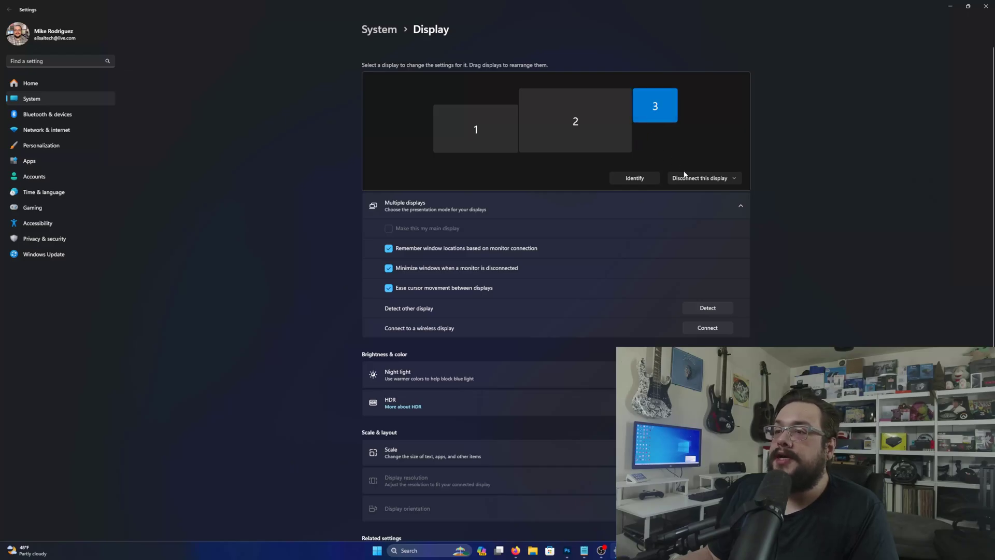
click(708, 181)
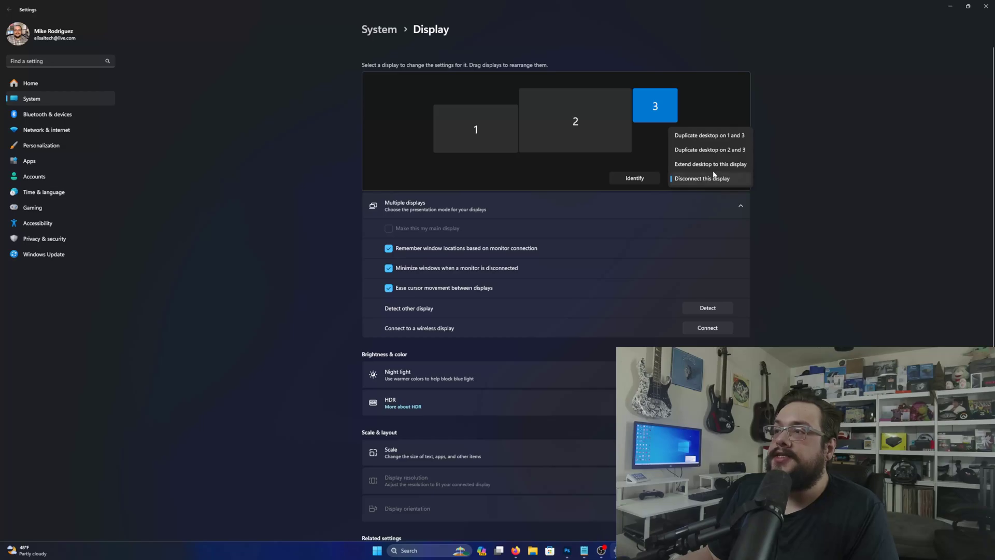
click(718, 164)
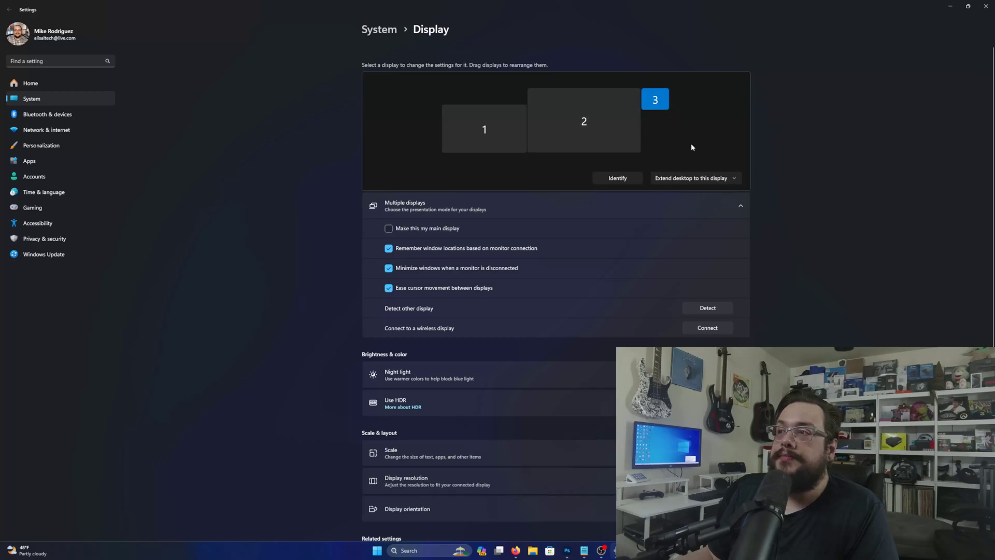
click(693, 178)
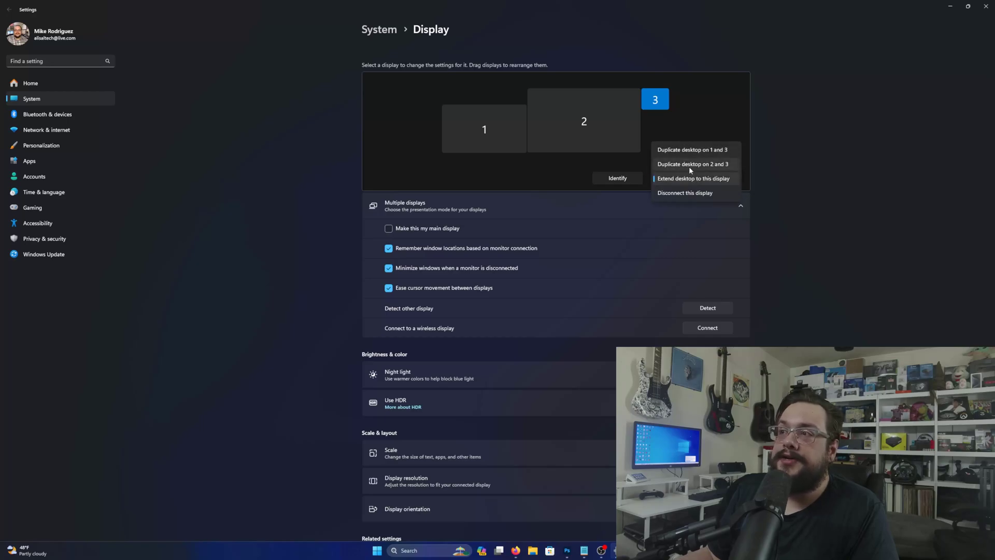
click(765, 160)
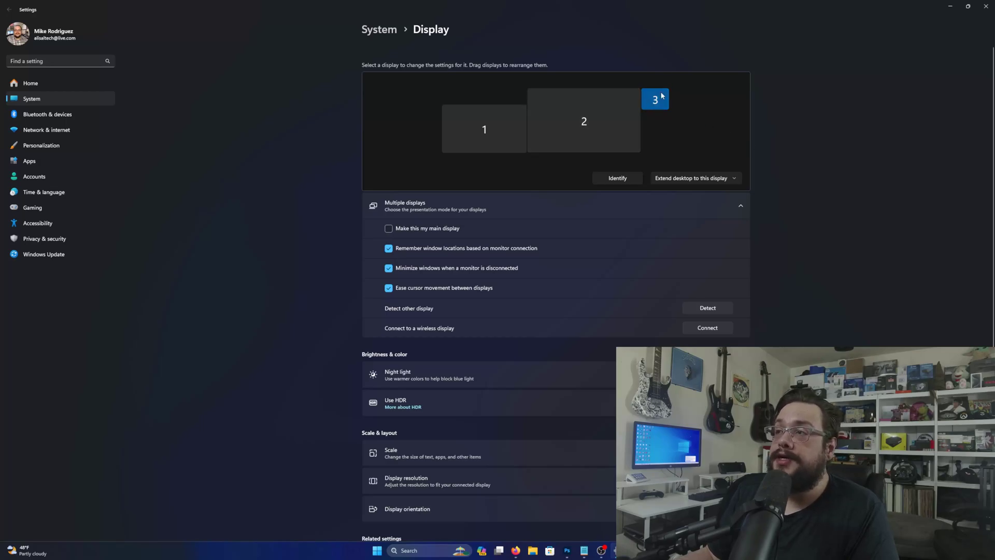
Set display 3's resolution to 3440 × 1440 from the Display resolution list.
scroll(670, 263, down, 1)
scroll(670, 262, down, 2)
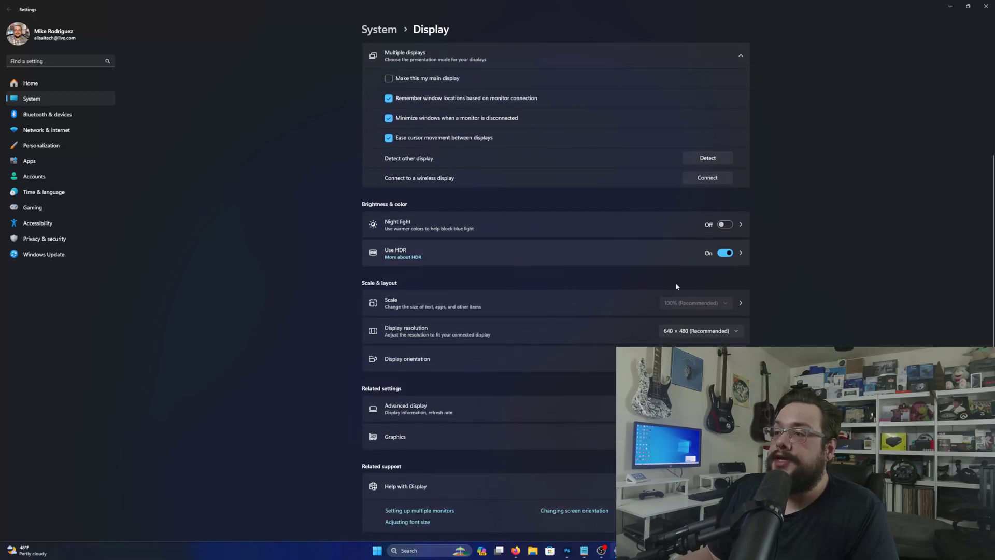
click(701, 332)
scroll(713, 282, up, 10)
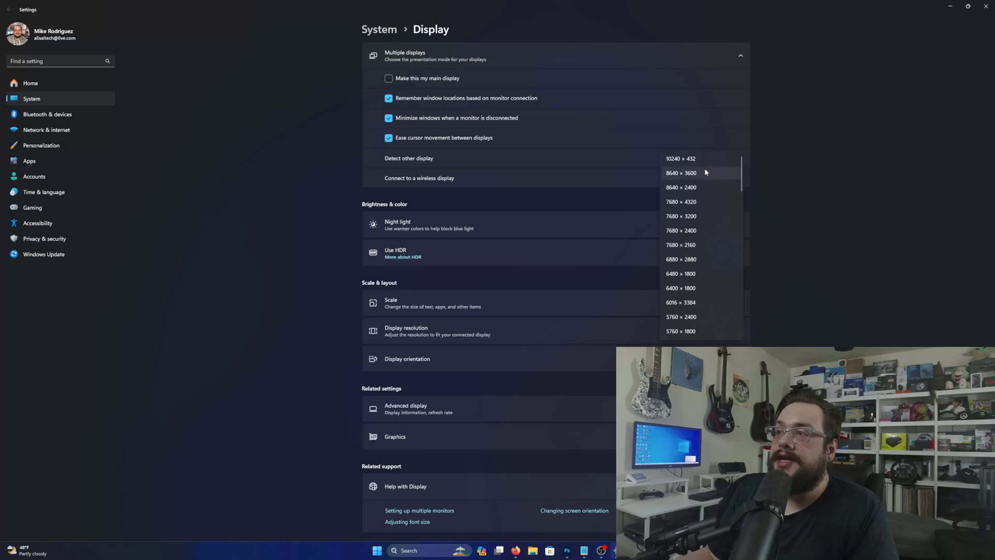
scroll(709, 241, down, 4)
scroll(708, 253, down, 2)
scroll(707, 251, down, 2)
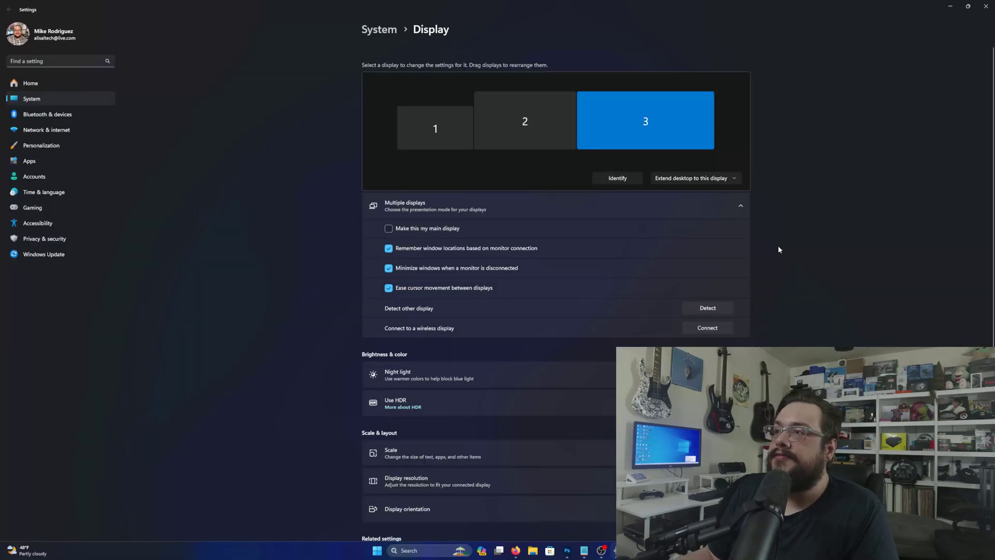
scroll(782, 242, down, 4)
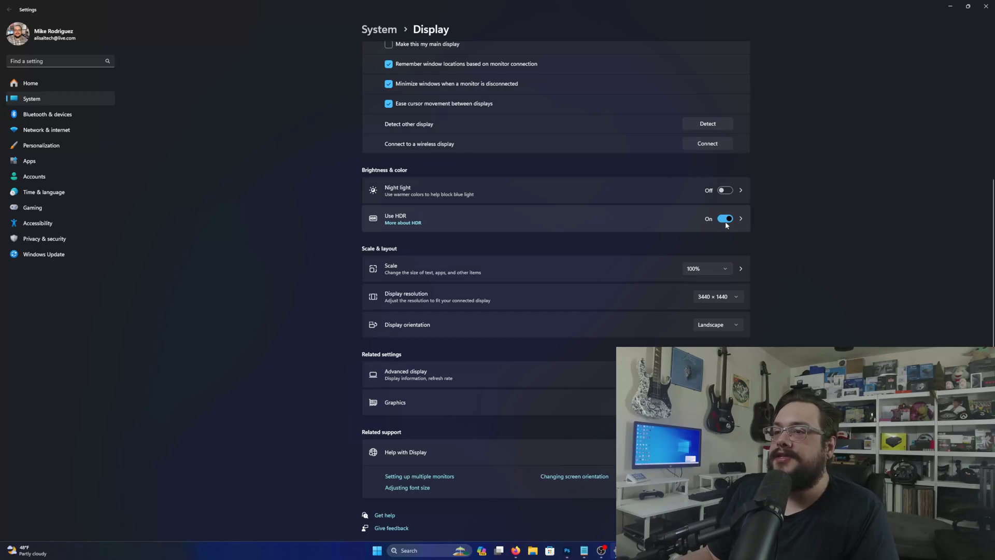
scroll(725, 222, up, 1)
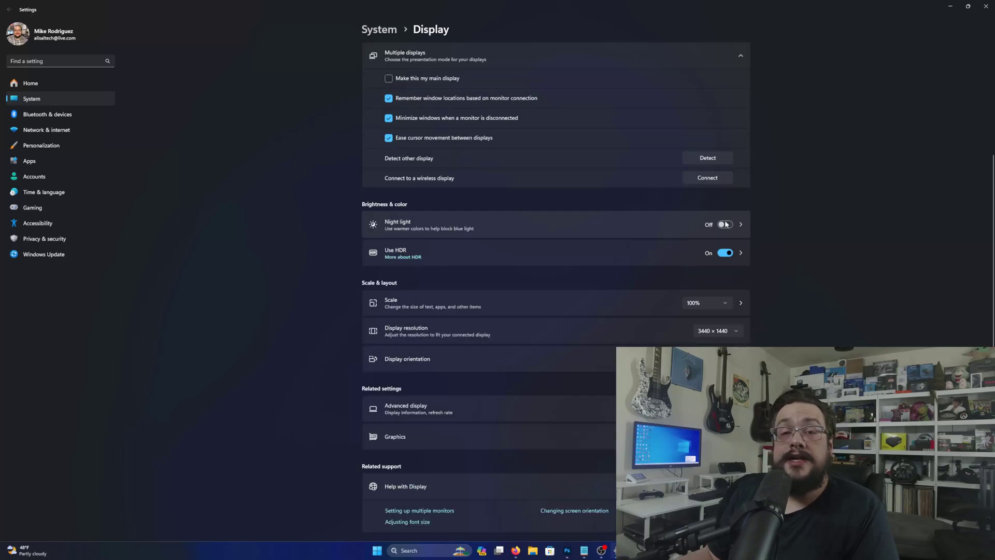
scroll(726, 224, down, 1)
scroll(715, 226, up, 5)
scroll(697, 229, down, 5)
Open Advanced display for display 3 and set its refresh rate to 165 Hz.
click(445, 383)
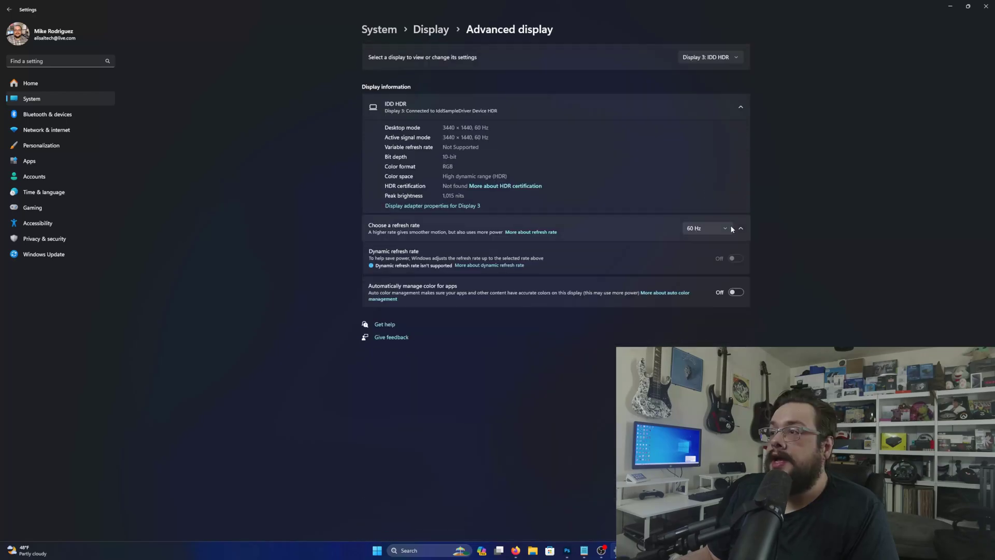
click(728, 229)
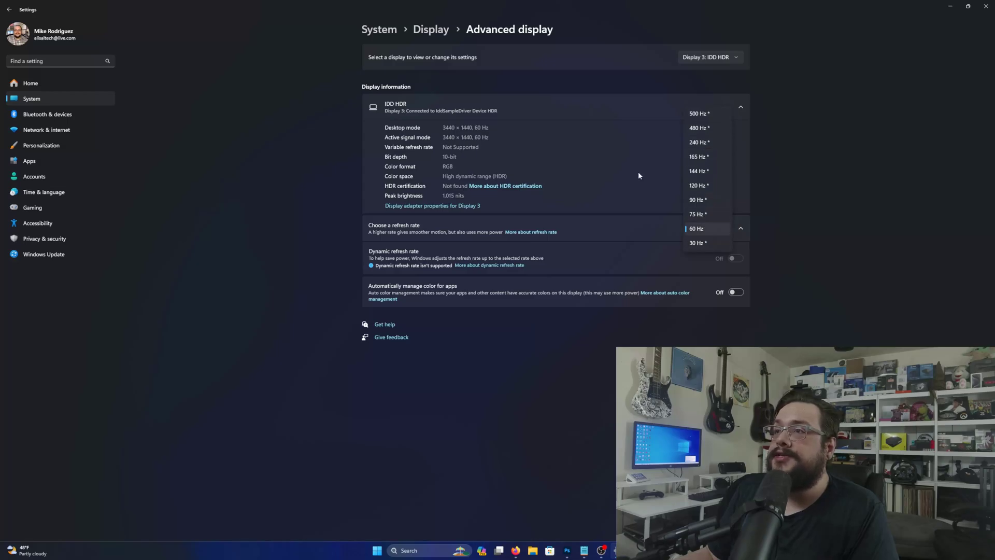
click(708, 157)
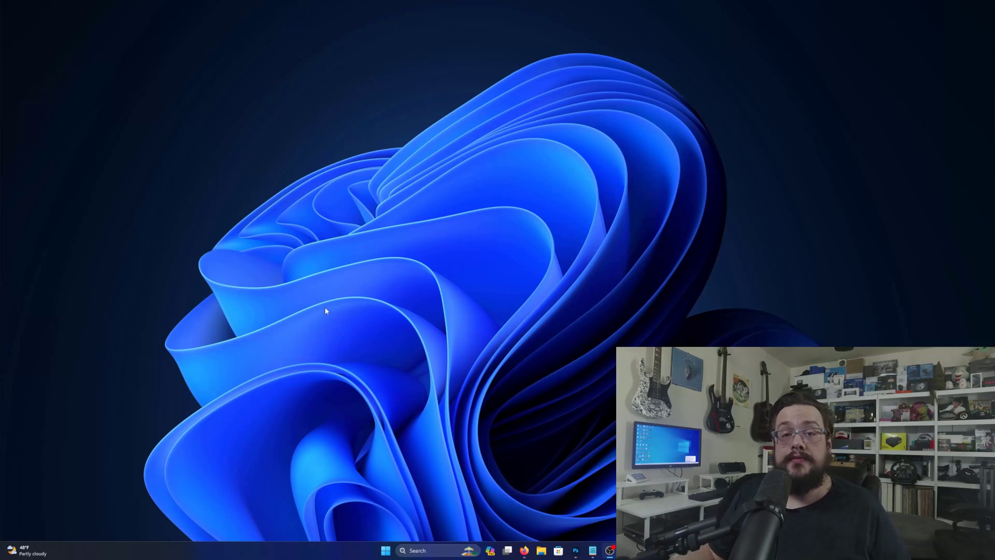
right_click(309, 236)
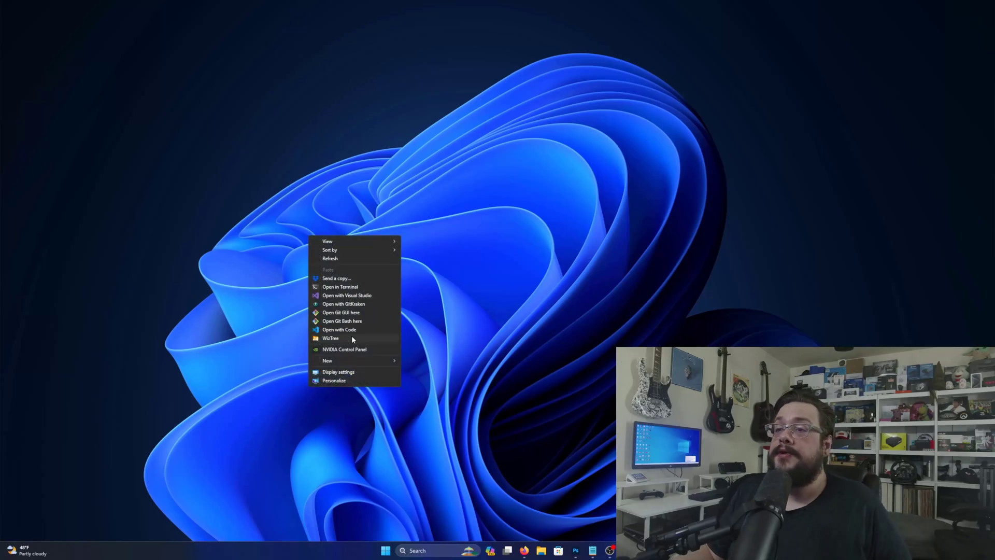
click(350, 373)
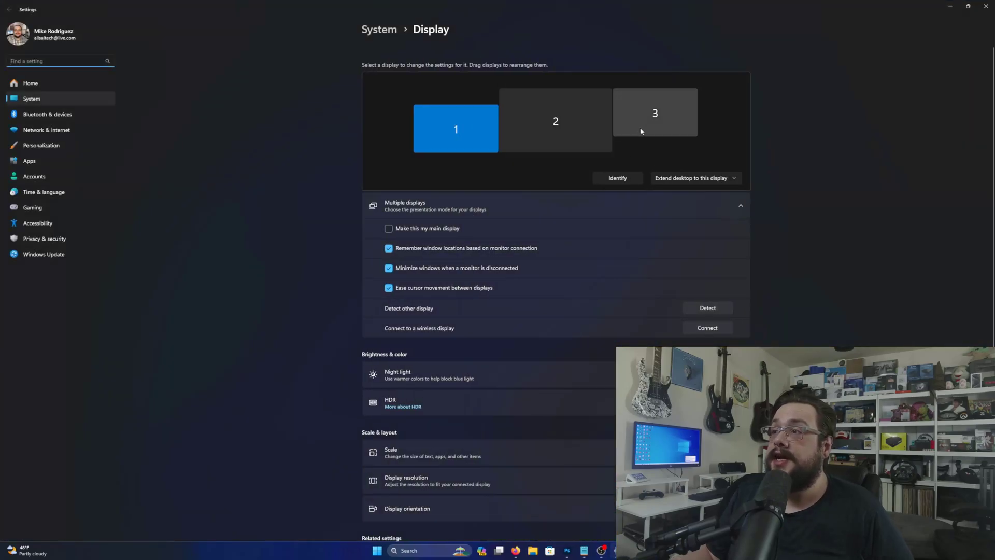
click(643, 125)
click(674, 177)
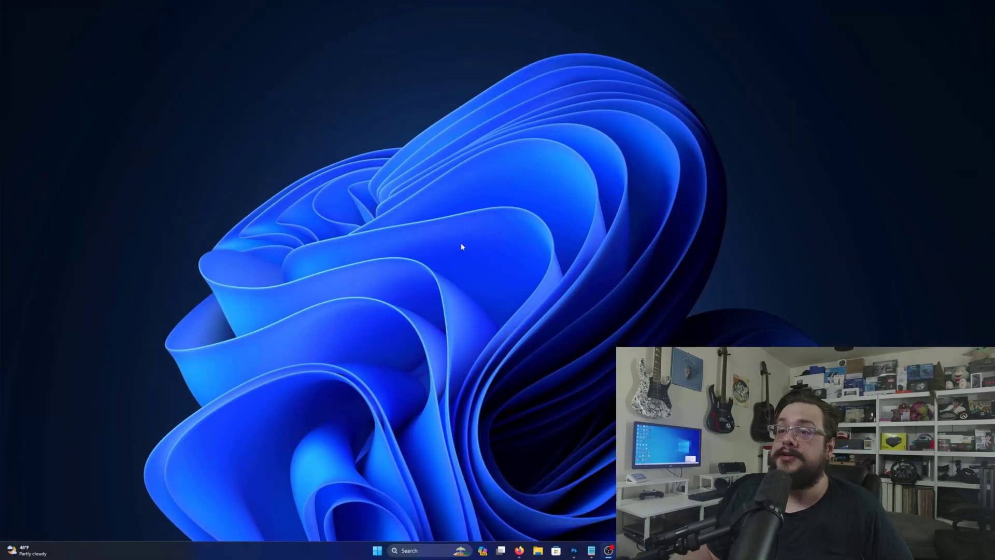
Uninstall IddSampleDriver Device HDR from Display adapters in Device Manager.
right_click(382, 554)
click(373, 378)
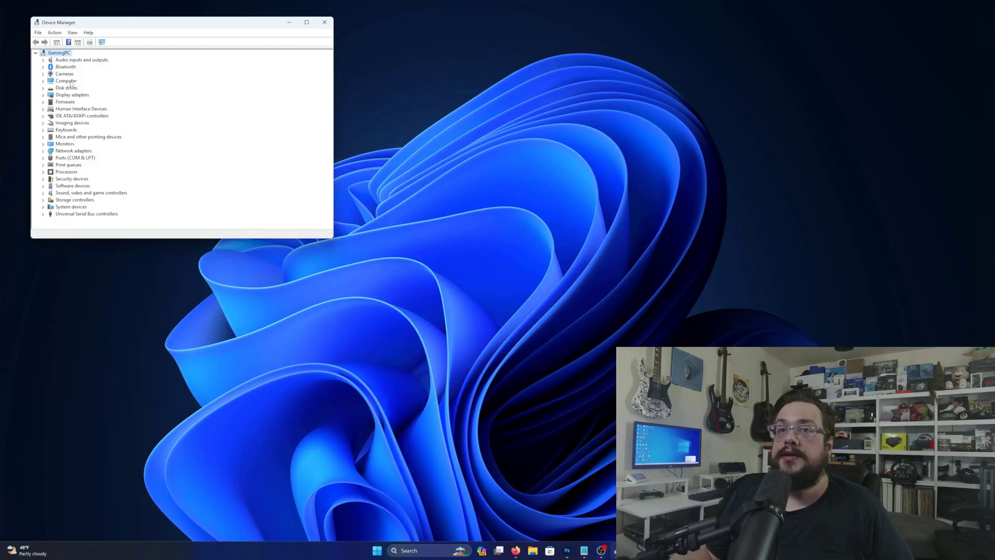
click(43, 95)
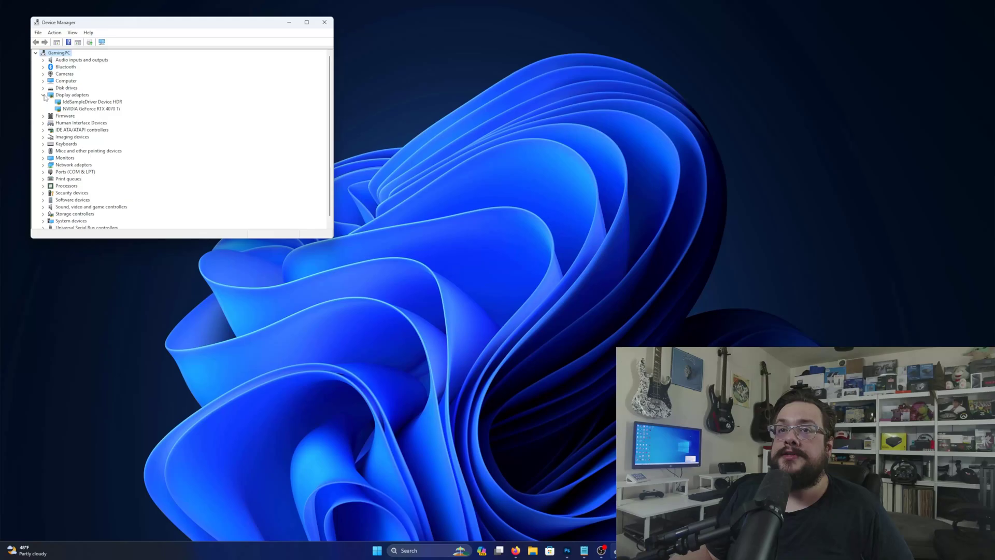
click(80, 103)
right_click(80, 103)
click(116, 125)
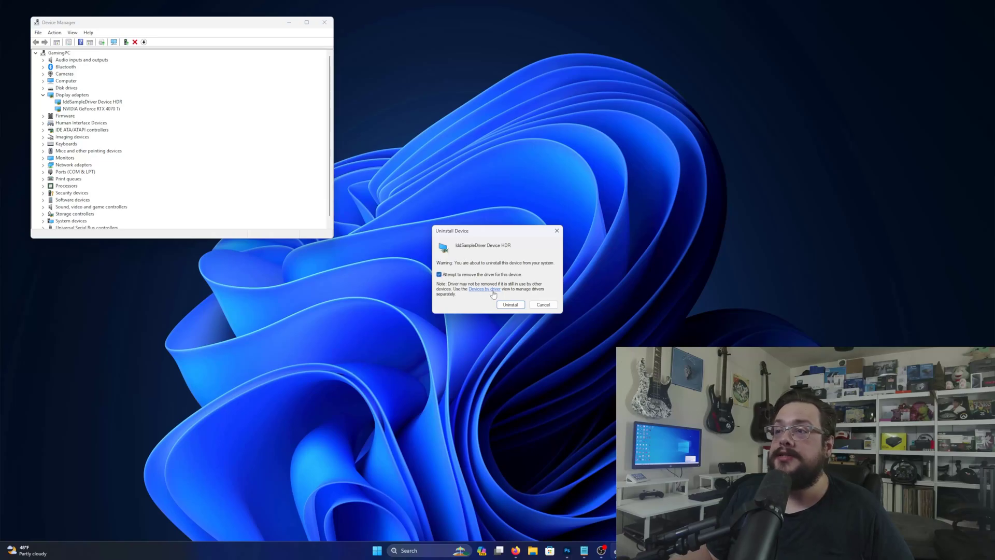
click(509, 305)
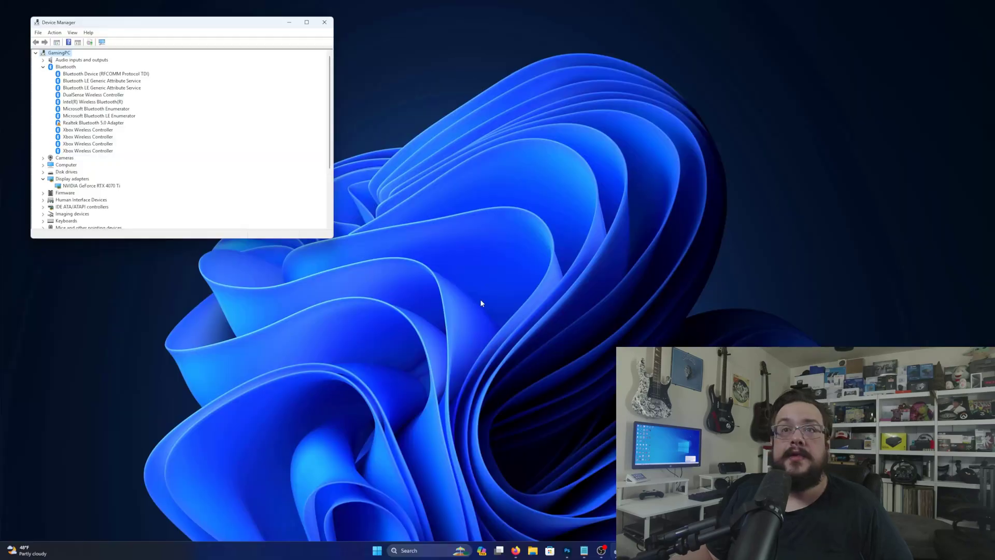
Close Device Manager, confirm Display settings shows only two displays, and close Settings.
click(43, 67)
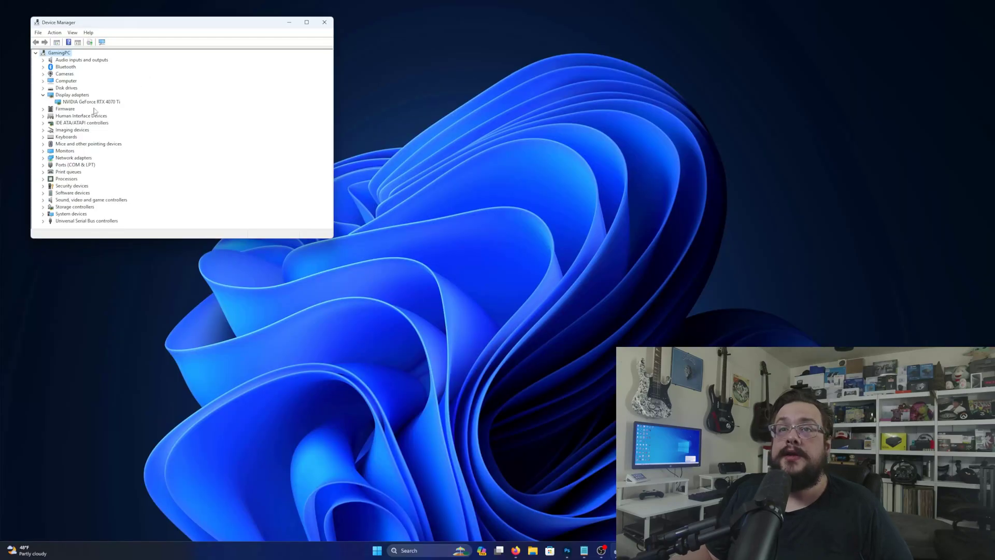
click(322, 23)
right_click(480, 175)
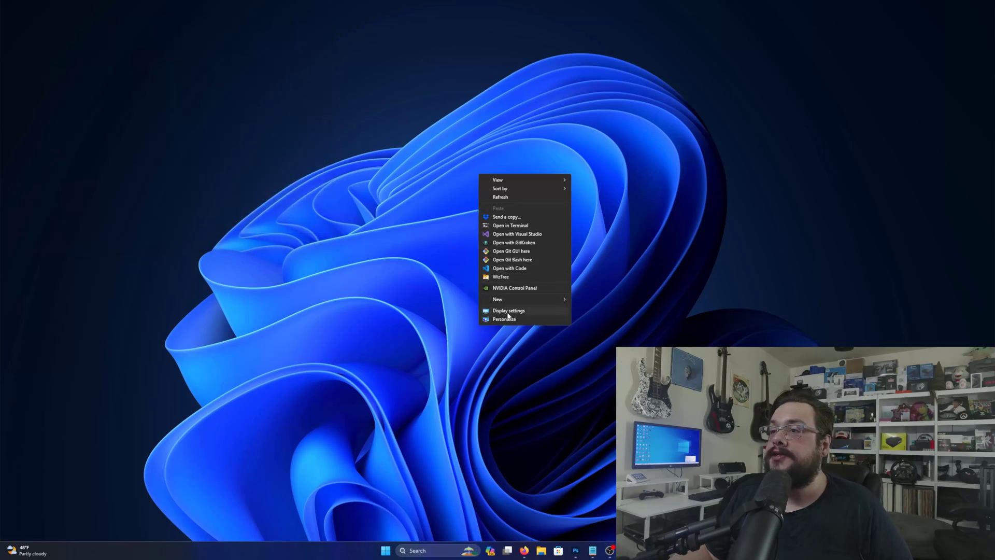
click(507, 311)
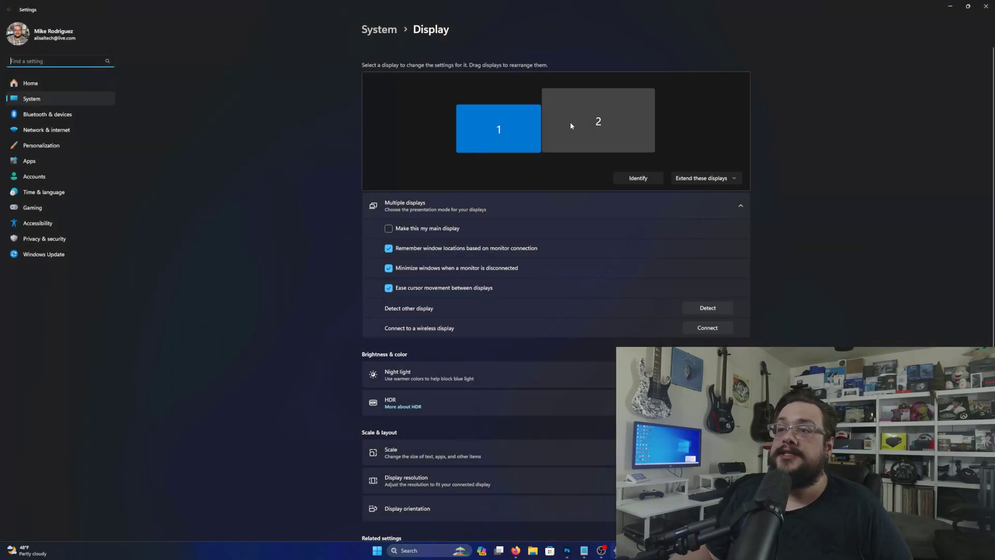
click(986, 6)
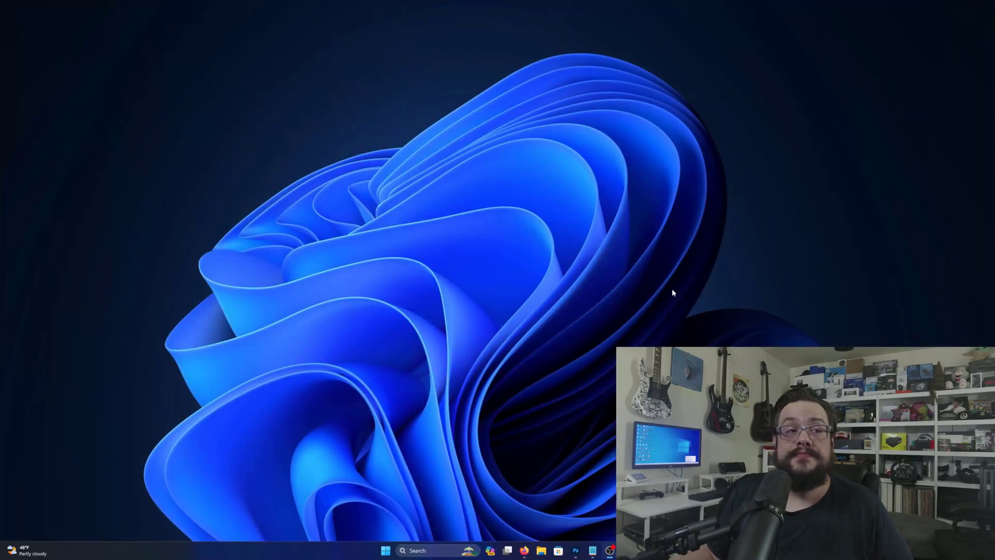